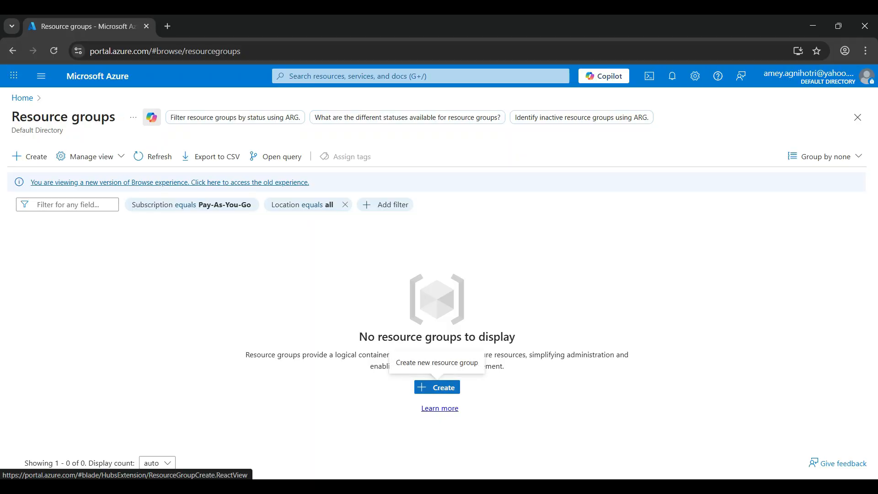
- Create a resource group named TA-SynapseDemo, keeping the Pay-As-You-Go subscription and the Central India region
{"action": "left_click", "coordinate": [437, 387]}
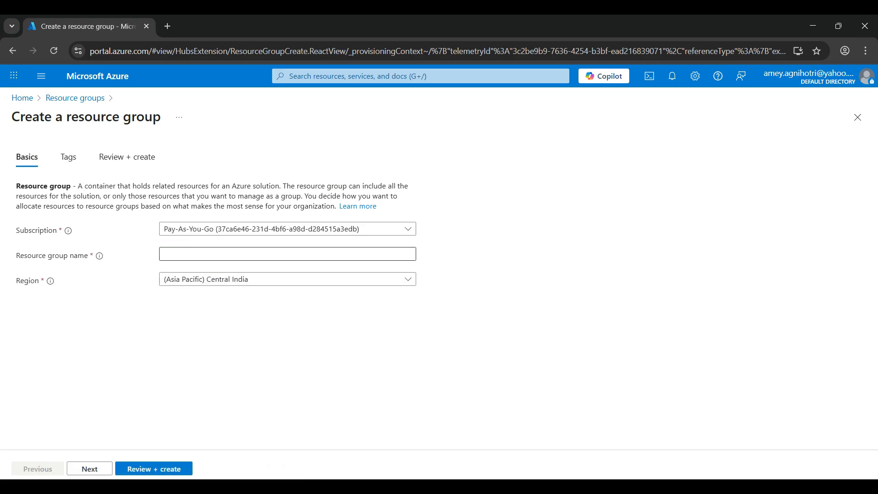
{"action": "left_click", "coordinate": [287, 254]}
{"action": "type", "text": "TA-"}
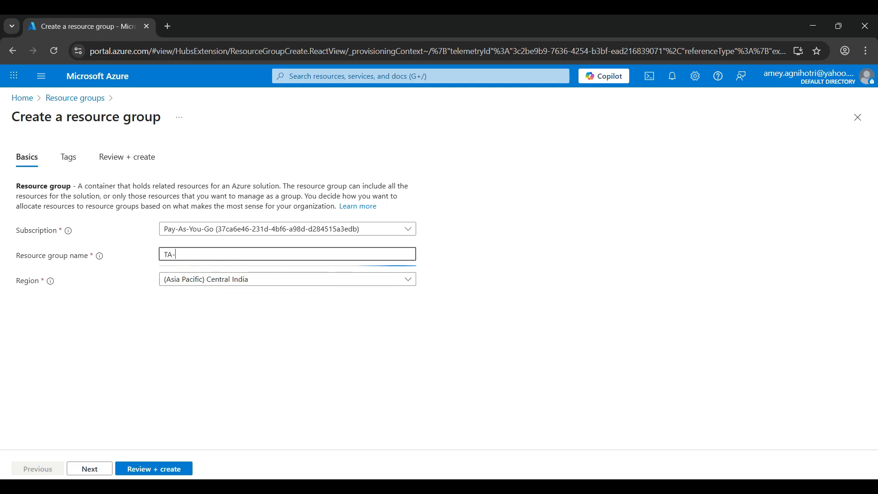
{"action": "type", "text": "SynapseDemo"}
{"action": "key", "text": "Tab"}
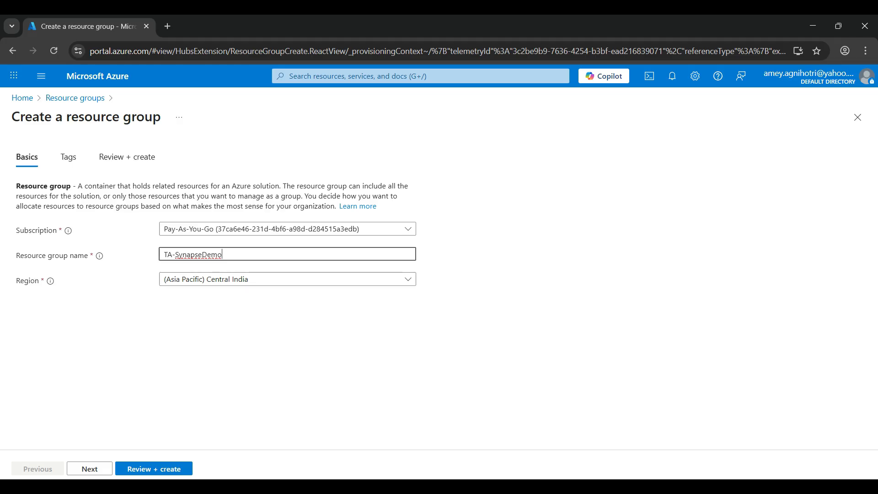
{"action": "left_click", "coordinate": [154, 469]}
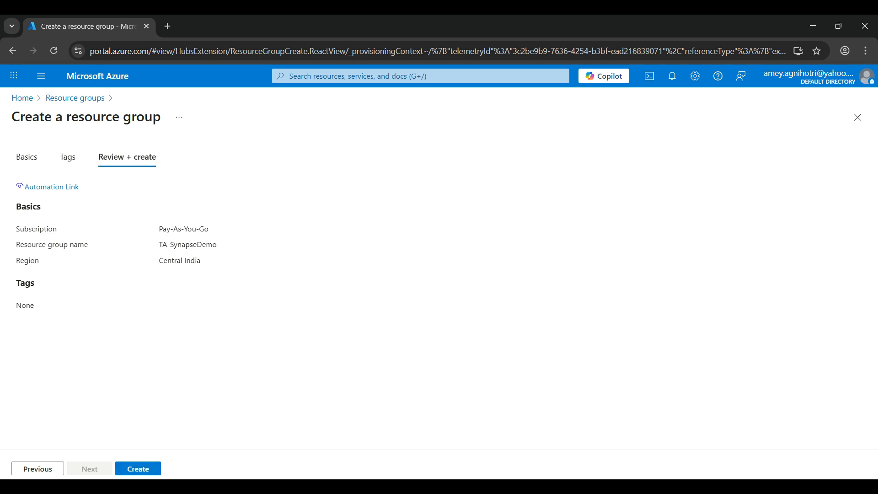
{"action": "left_click", "coordinate": [138, 469]}
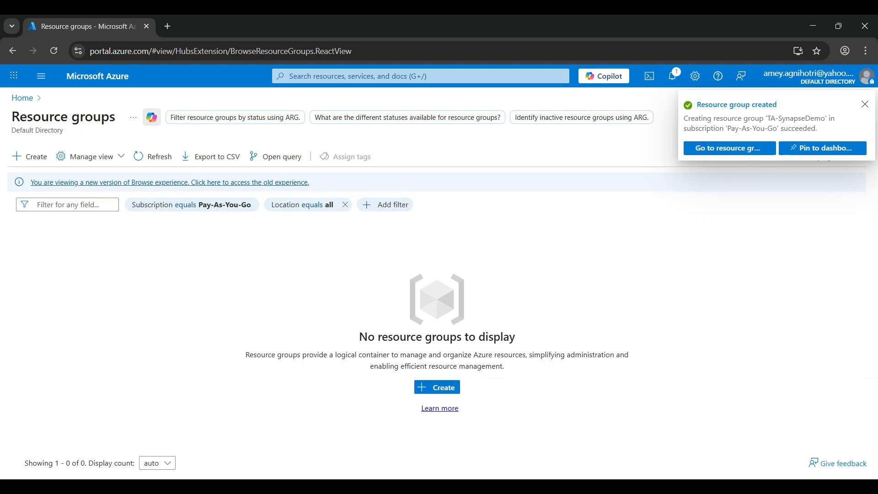
- Start a new storage account from the portal's home page and name it tademo1
{"action": "left_click", "coordinate": [22, 98]}
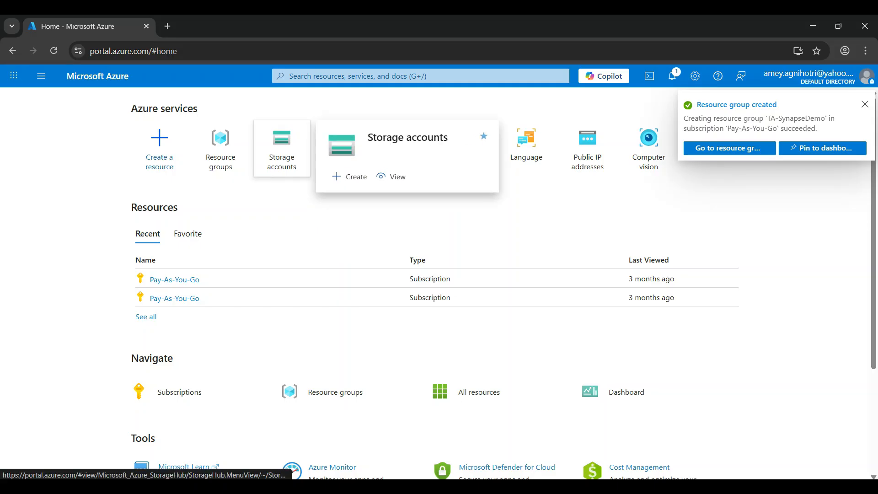
{"action": "left_click", "coordinate": [282, 148]}
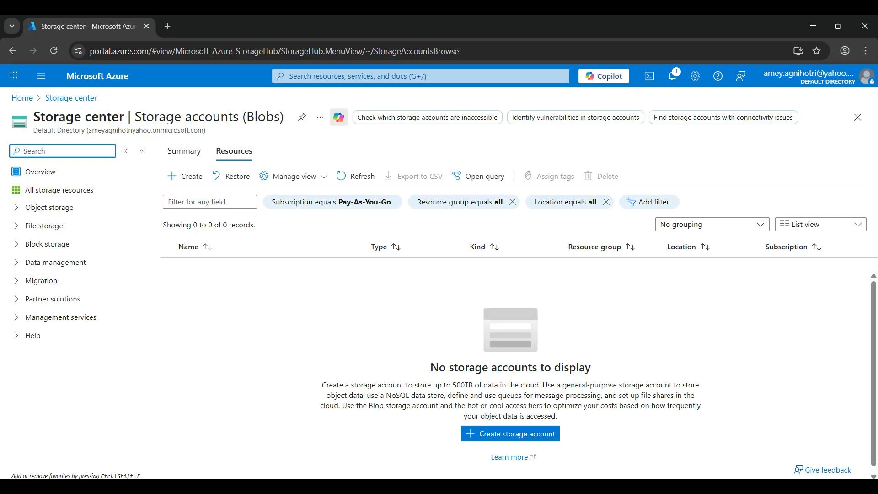
{"action": "left_click", "coordinate": [510, 434]}
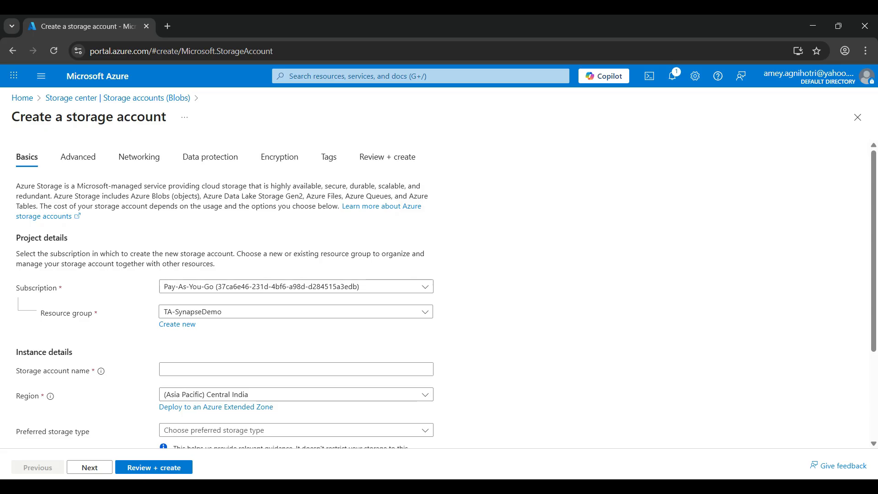
{"action": "left_click", "coordinate": [205, 370]}
{"action": "type", "text": "tademo"}
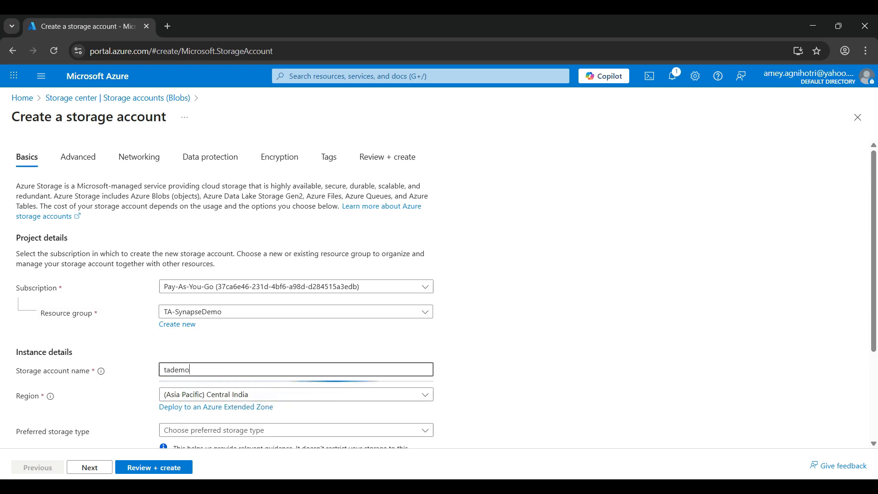
{"action": "type", "text": "1"}
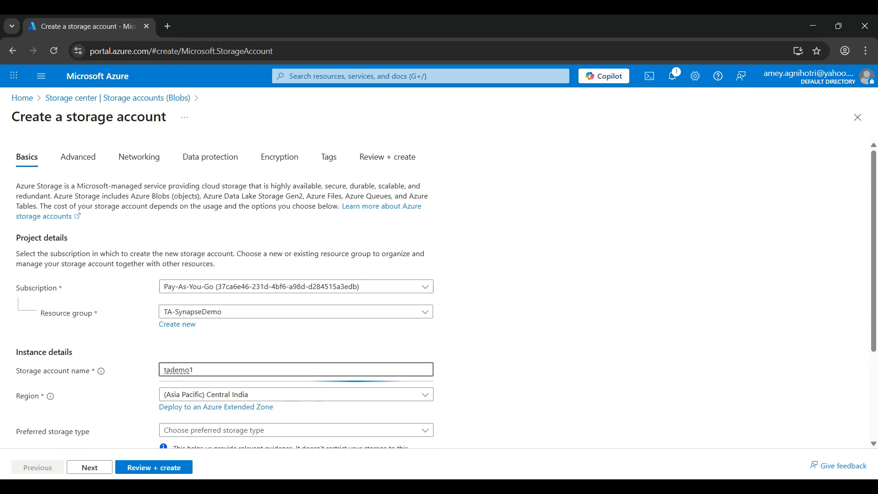
- Set the preferred storage type to Azure Blob Storage or Azure Data Lake Storage Gen 2 and the redundancy to Locally-redundant storage (LRS)
{"action": "scroll", "coordinate": [439, 289], "scroll_direction": "down", "scroll_amount": 2}
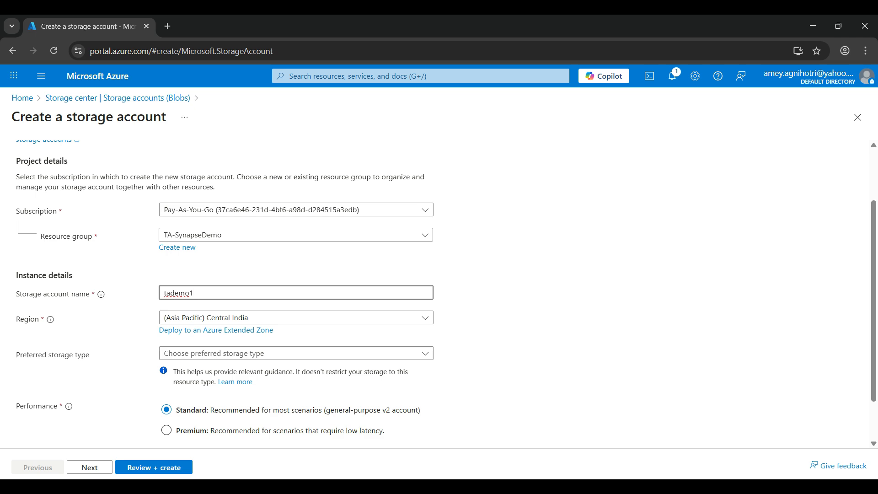
{"action": "left_click", "coordinate": [296, 353]}
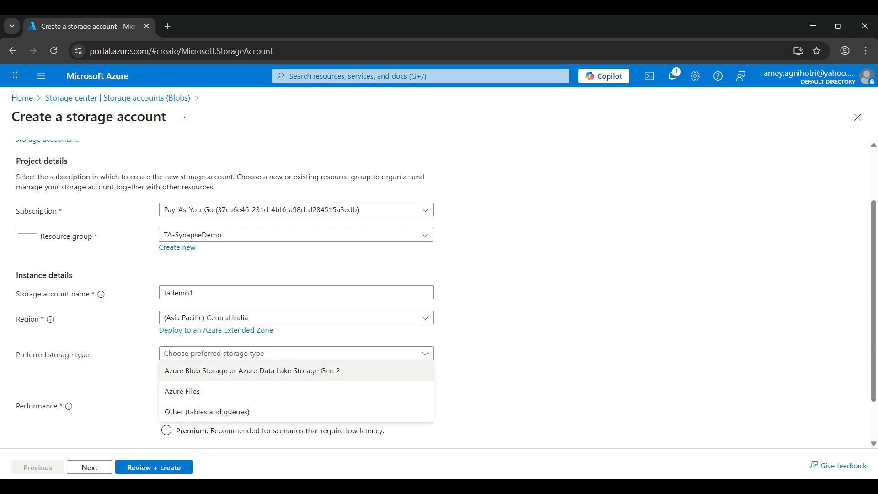
{"action": "left_click", "coordinate": [253, 370]}
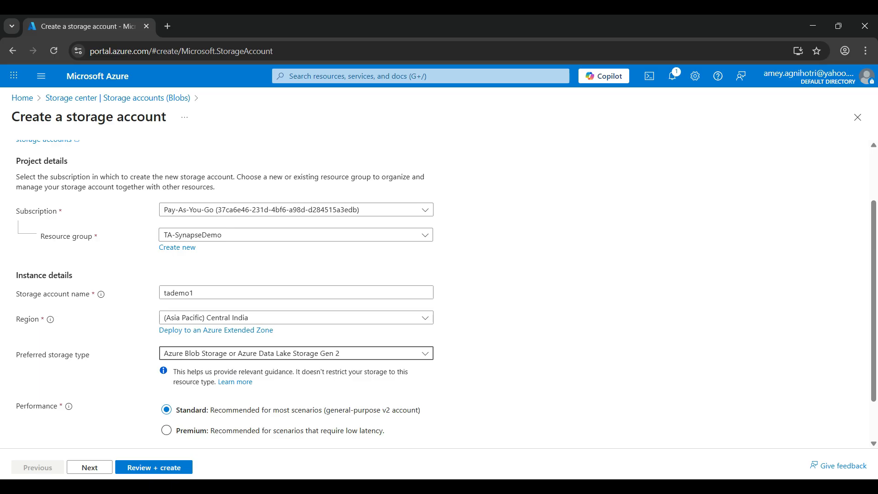
{"action": "scroll", "coordinate": [446, 294], "scroll_direction": "down", "scroll_amount": 1}
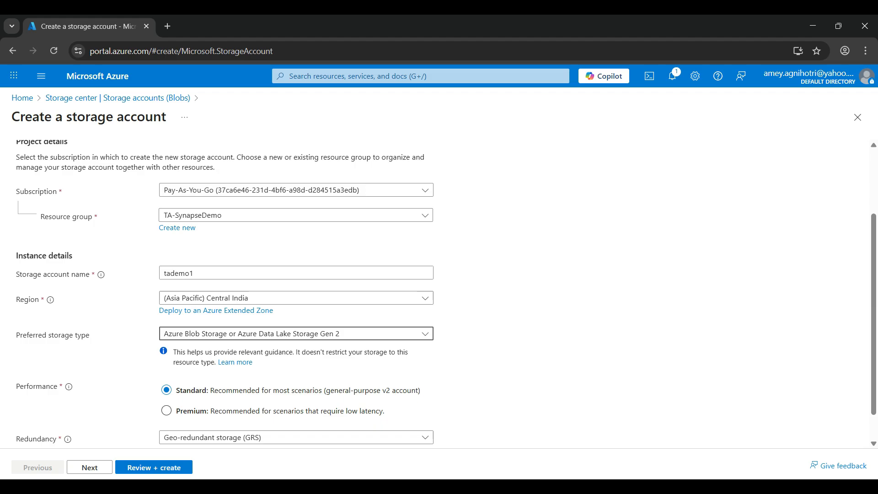
{"action": "scroll", "coordinate": [446, 294], "scroll_direction": "down", "scroll_amount": 2}
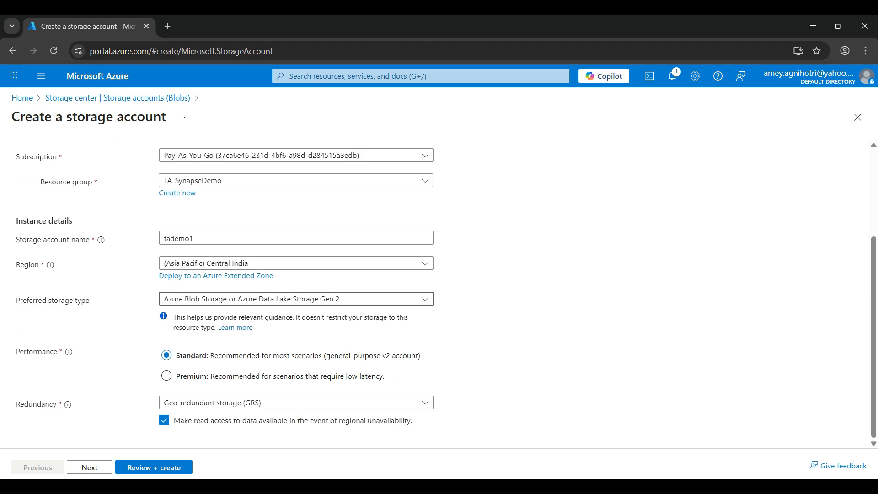
{"action": "left_click", "coordinate": [297, 403]}
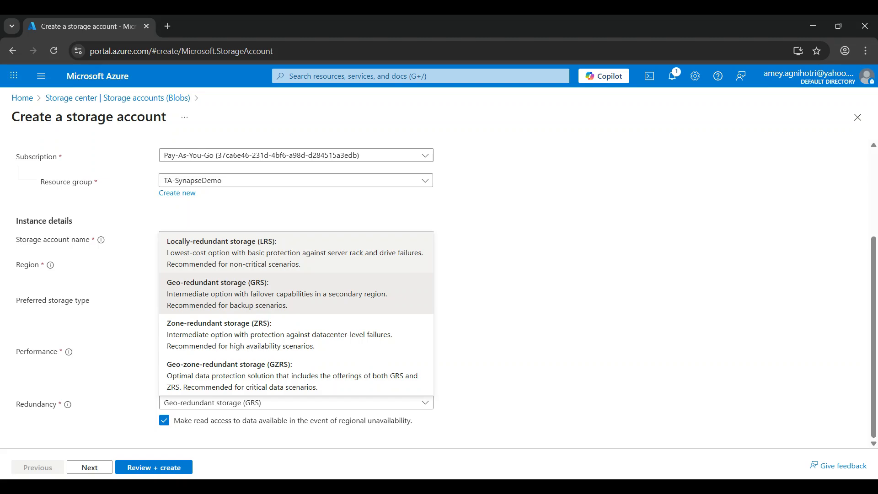
{"action": "left_click", "coordinate": [295, 253]}
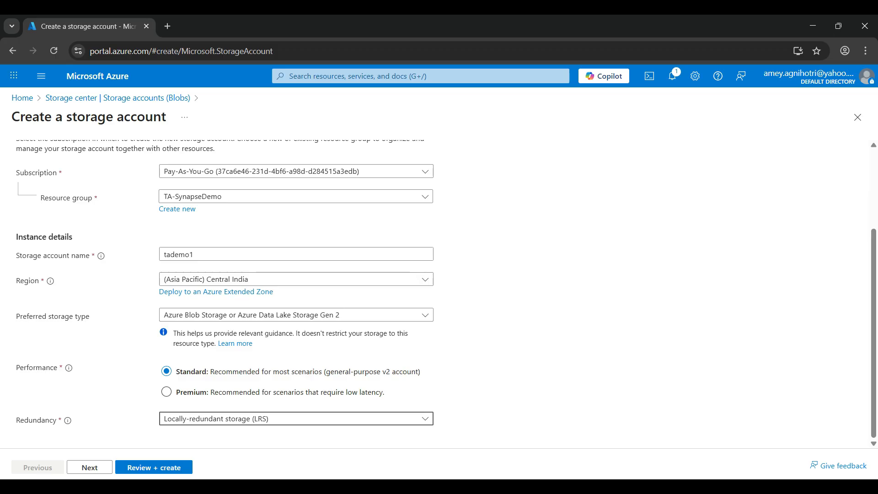
{"action": "scroll", "coordinate": [439, 293], "scroll_direction": "up", "scroll_amount": 3}
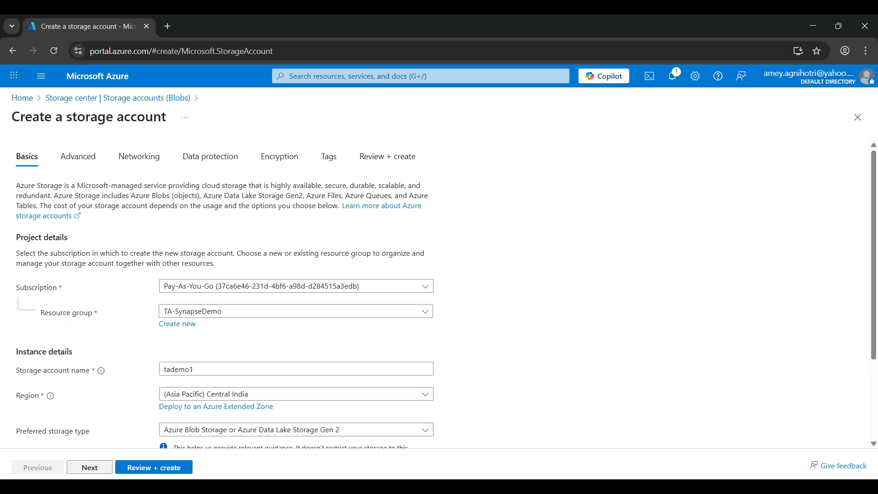
- Enable the hierarchical namespace in the storage account's advanced settings
{"action": "left_click", "coordinate": [90, 467]}
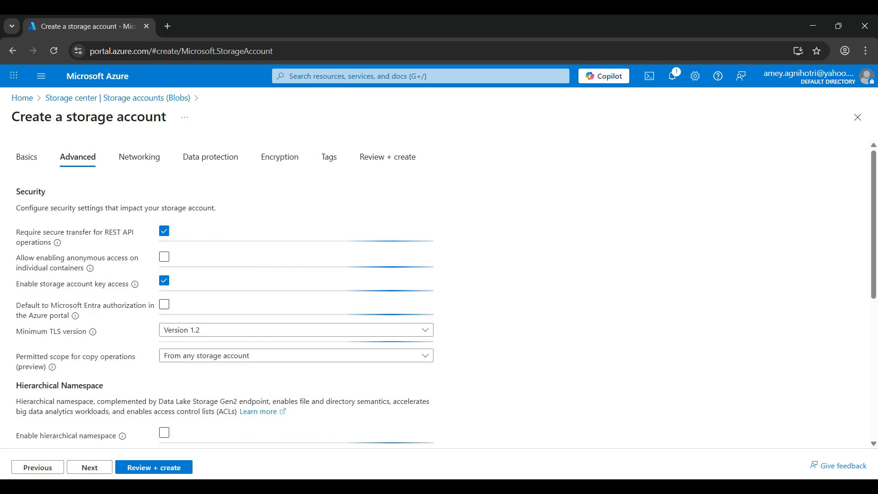
{"action": "scroll", "coordinate": [439, 293], "scroll_direction": "down", "scroll_amount": 2}
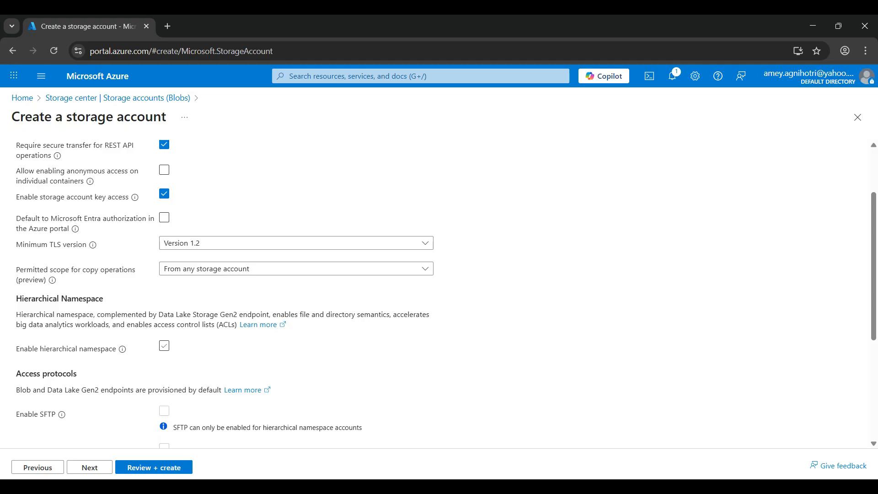
{"action": "left_click", "coordinate": [164, 346]}
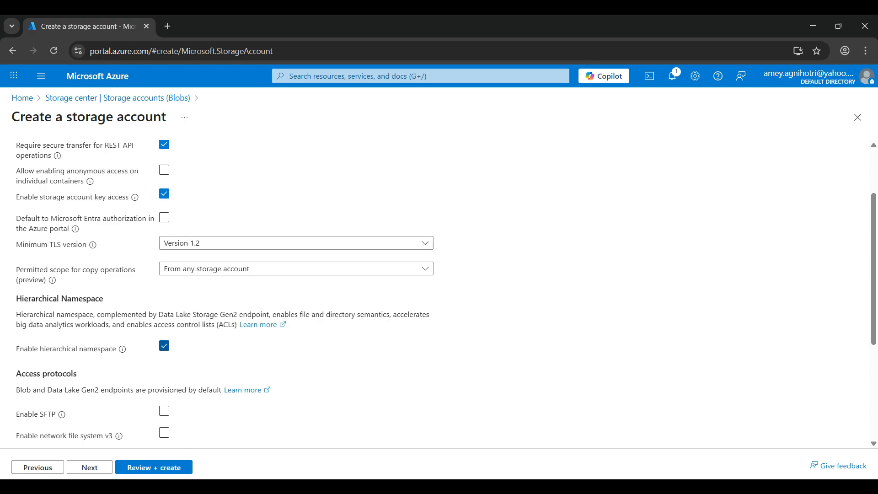
{"action": "scroll", "coordinate": [439, 293], "scroll_direction": "down", "scroll_amount": 4}
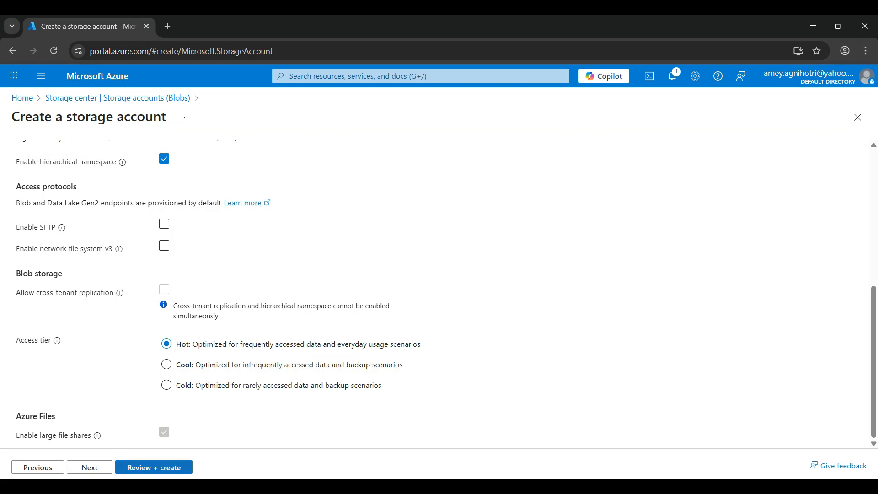
- Review the storage account's configuration summary and create the account
{"action": "left_click", "coordinate": [154, 468]}
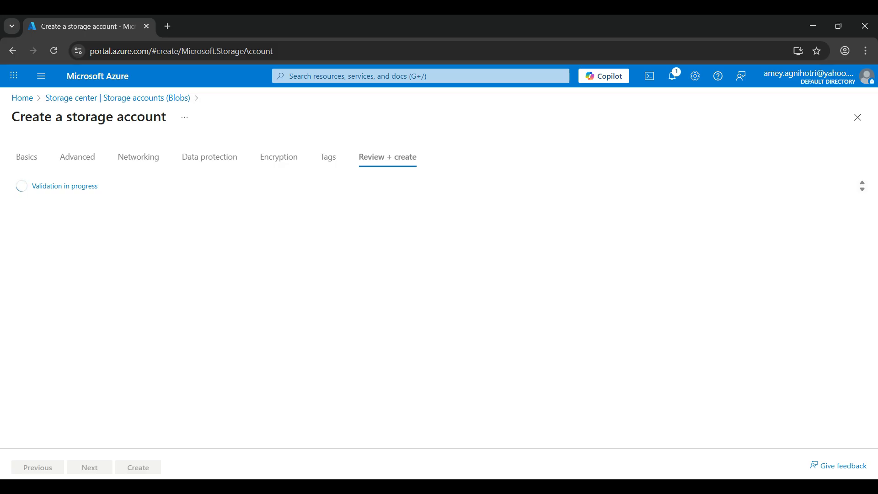
{"action": "triple_click", "coordinate": [64, 186]}
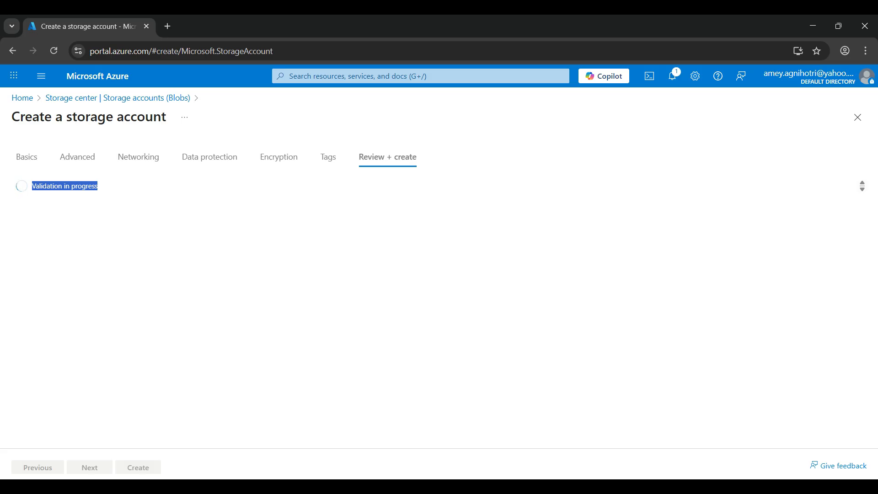
{"action": "left_click", "coordinate": [65, 186]}
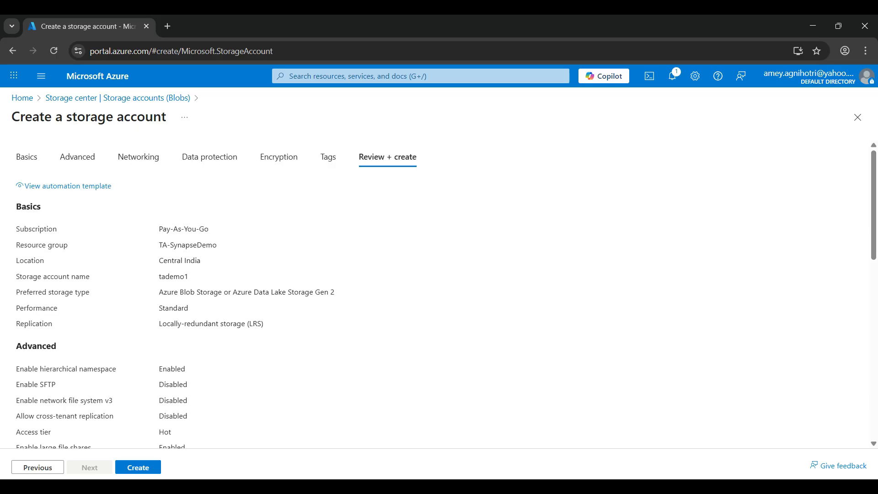
{"action": "triple_click", "coordinate": [183, 229]}
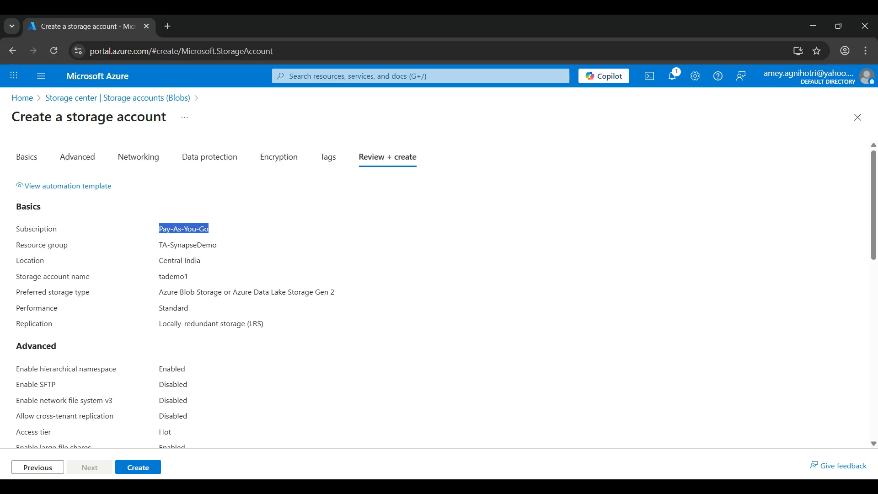
{"action": "triple_click", "coordinate": [187, 245]}
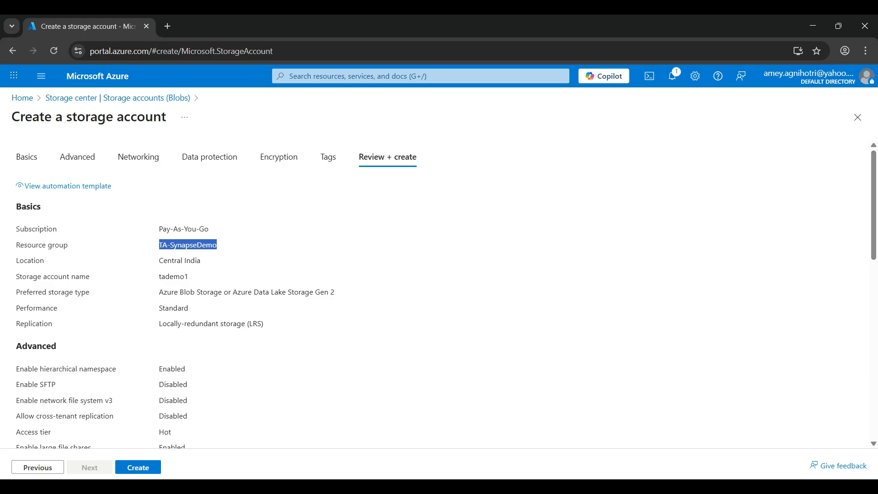
{"action": "left_click_drag", "start_coordinate": [159, 260], "coordinate": [189, 309]}
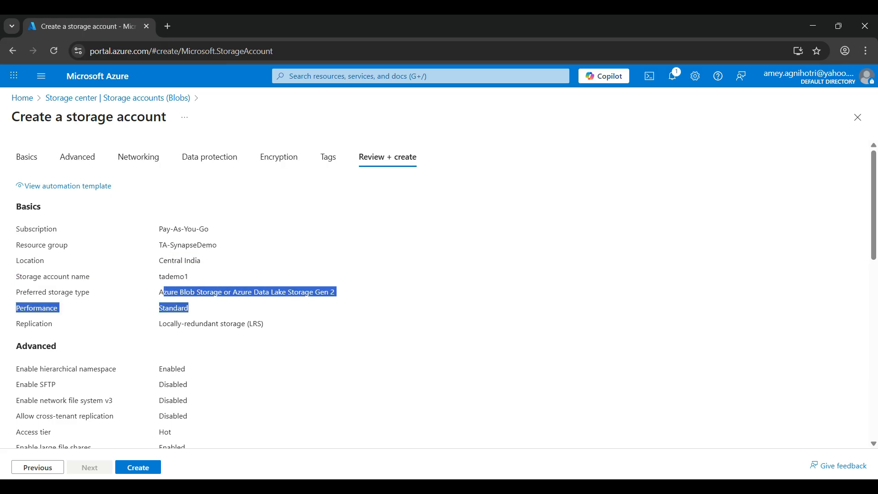
{"action": "scroll", "coordinate": [435, 295], "scroll_direction": "down", "scroll_amount": 10}
{"action": "scroll", "coordinate": [435, 296], "scroll_direction": "up", "scroll_amount": 10}
{"action": "left_click", "coordinate": [138, 468]}
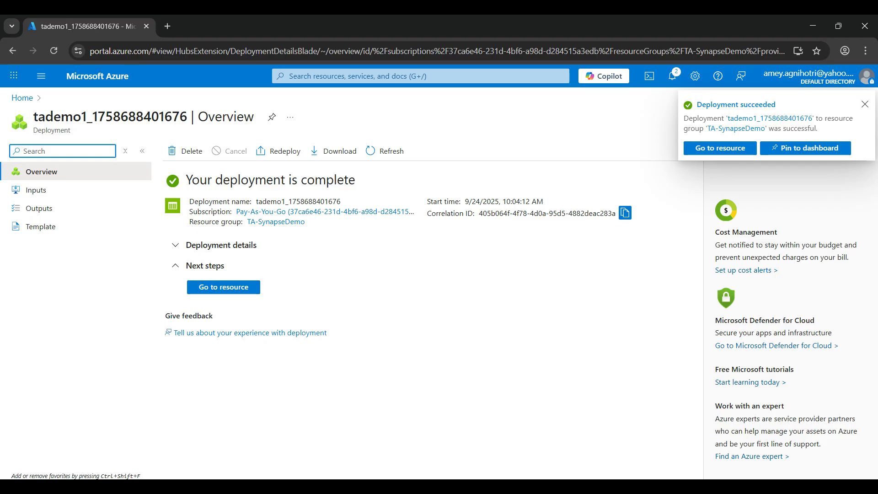
- Go to the deployed storage account and find its Containers page by searching for "con"
{"action": "left_click", "coordinate": [720, 149]}
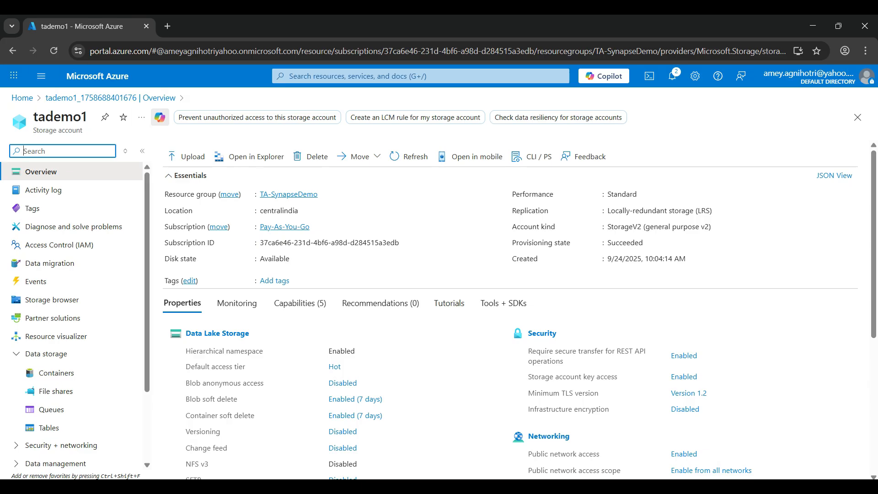
{"action": "left_click", "coordinate": [62, 151]}
{"action": "type", "text": "con"}
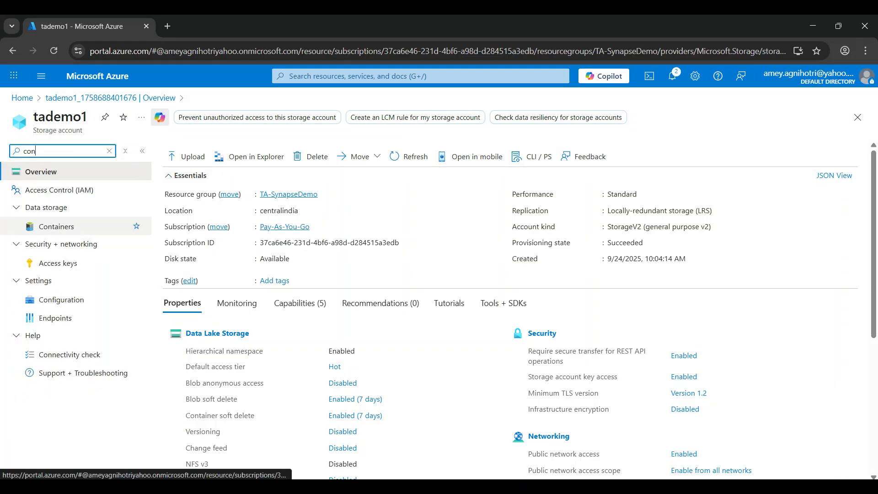
{"action": "left_click", "coordinate": [57, 226]}
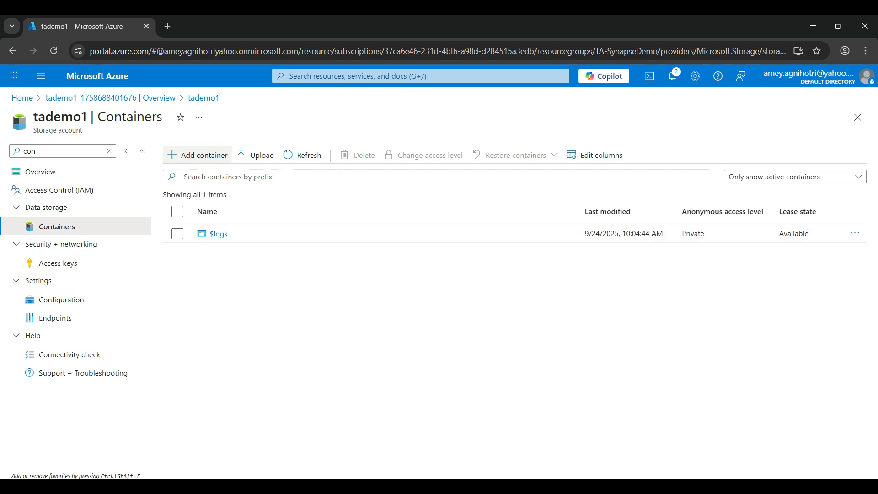
- Create a container named ta-retail-data in the tademo1 storage account
{"action": "left_click", "coordinate": [197, 155]}
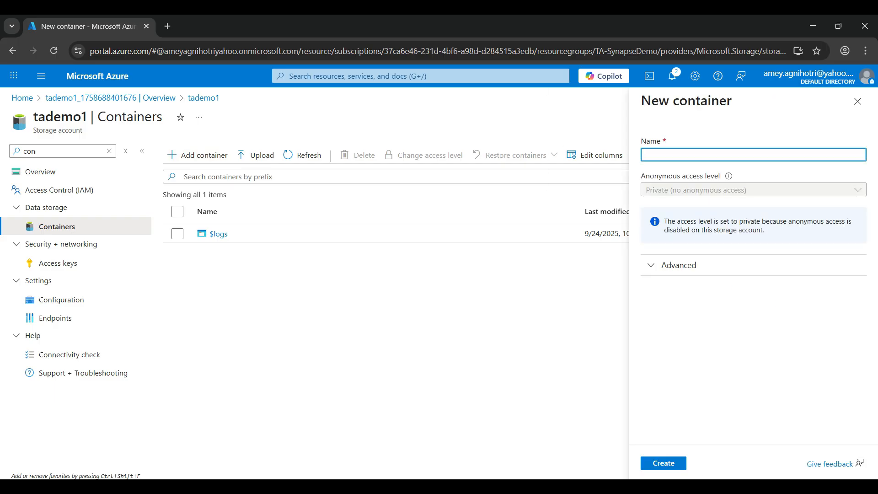
{"action": "type", "text": "ta-"}
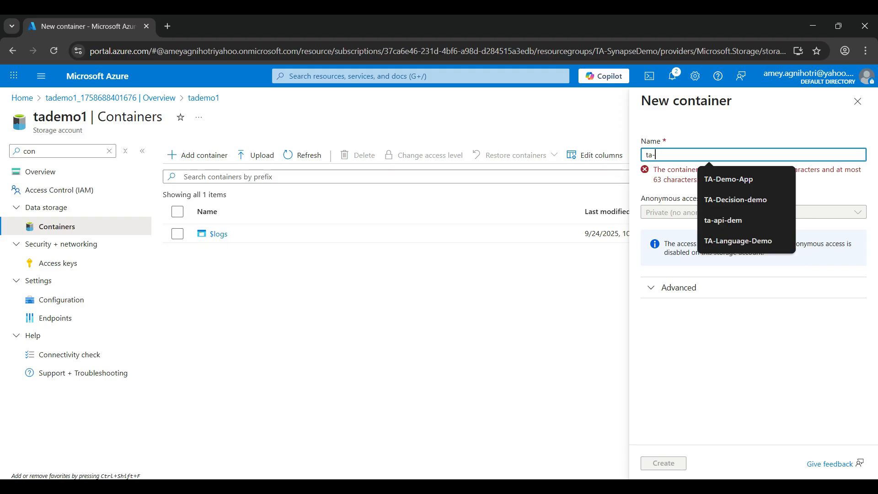
{"action": "type", "text": "re"}
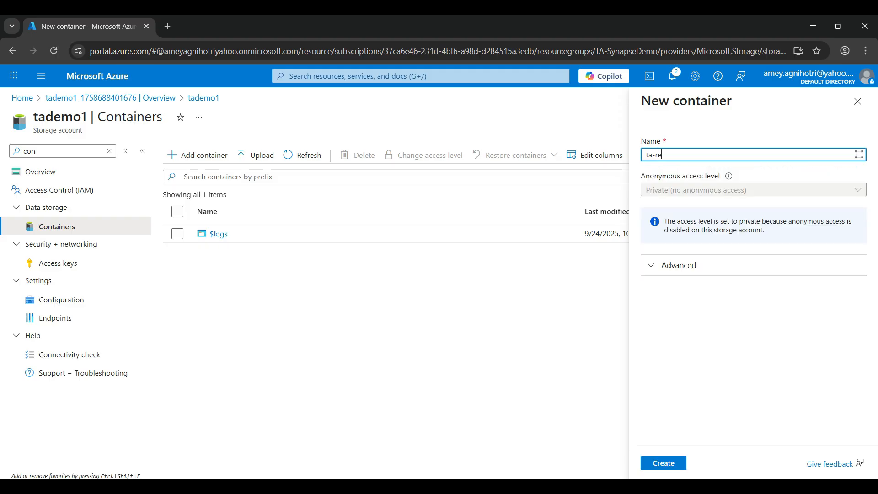
{"action": "type", "text": "tail-data"}
{"action": "left_click", "coordinate": [663, 463]}
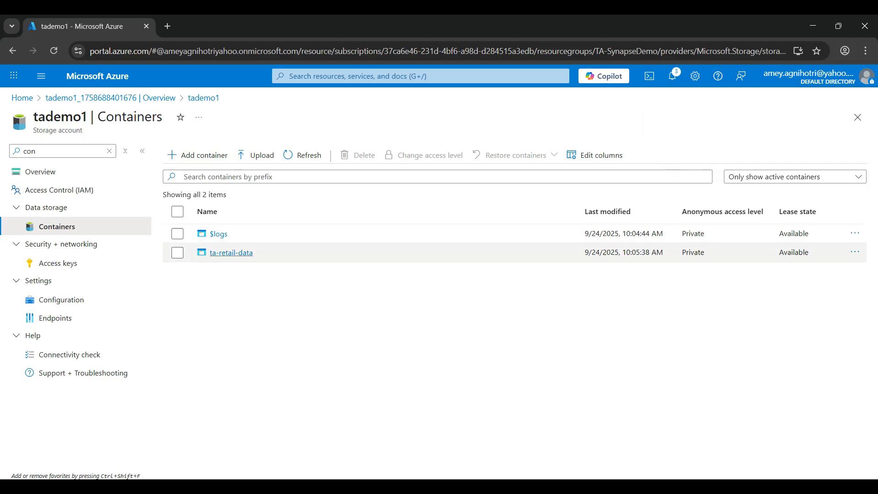
- Upload the RetailSales.csv.xlsx file from the Azure Services folder to the ta-retail-data container
{"action": "left_click", "coordinate": [231, 253]}
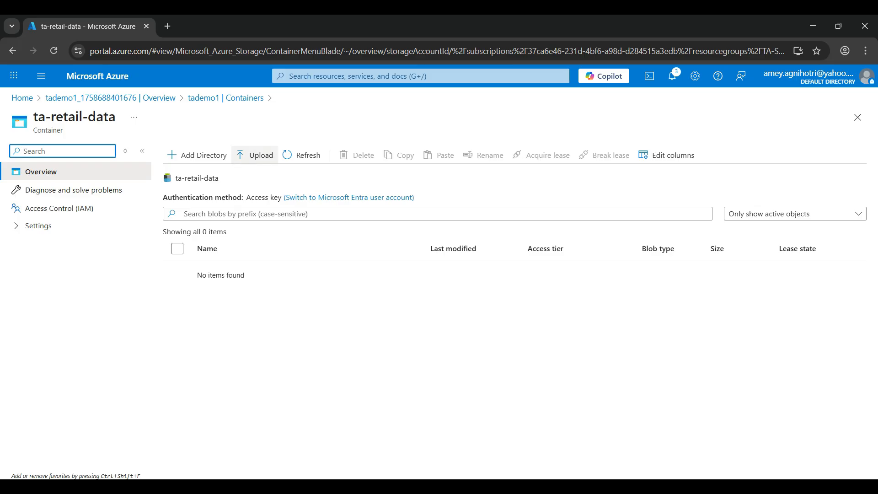
{"action": "left_click", "coordinate": [257, 155]}
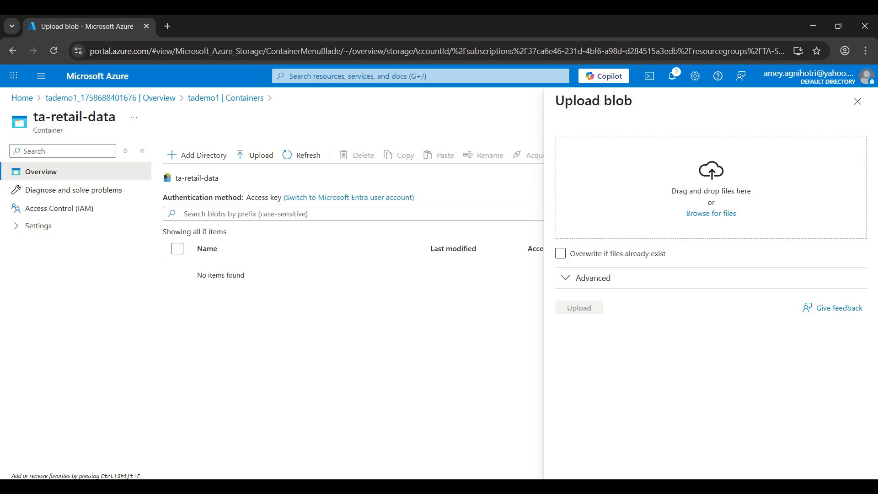
{"action": "left_click", "coordinate": [712, 213]}
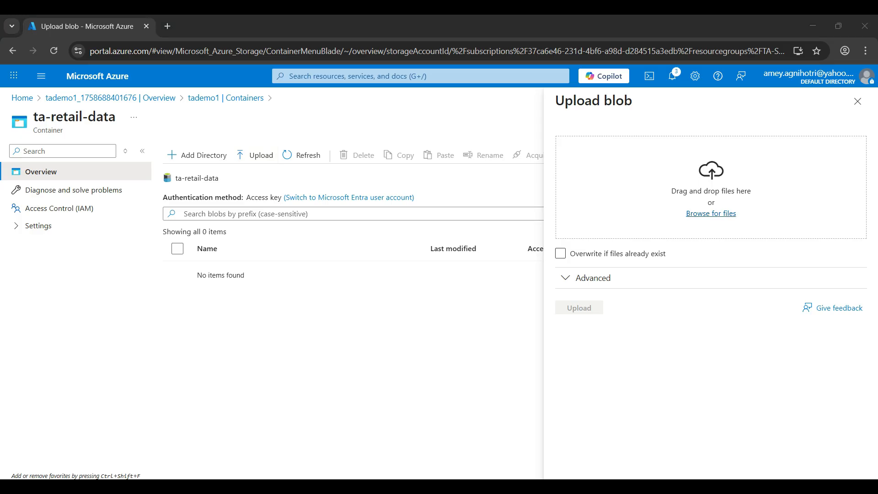
{"action": "scroll", "coordinate": [206, 156], "scroll_direction": "down", "scroll_amount": 5}
{"action": "left_click", "coordinate": [140, 186]}
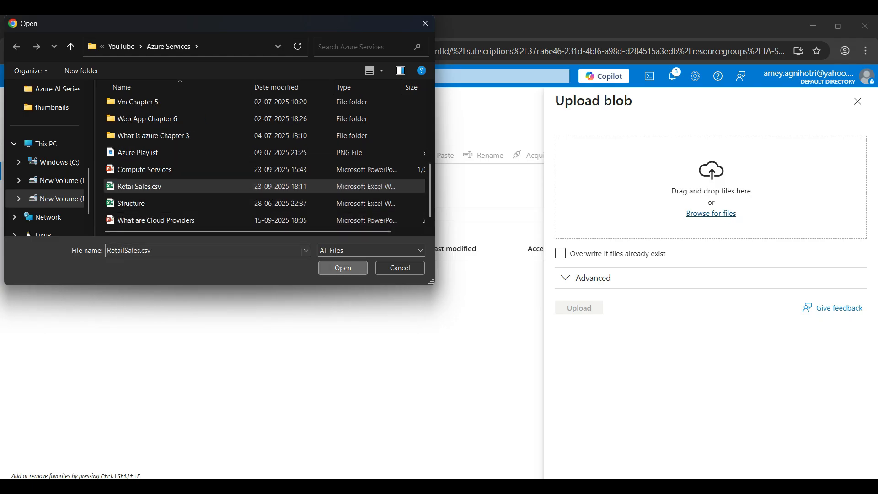
{"action": "left_click", "coordinate": [343, 268]}
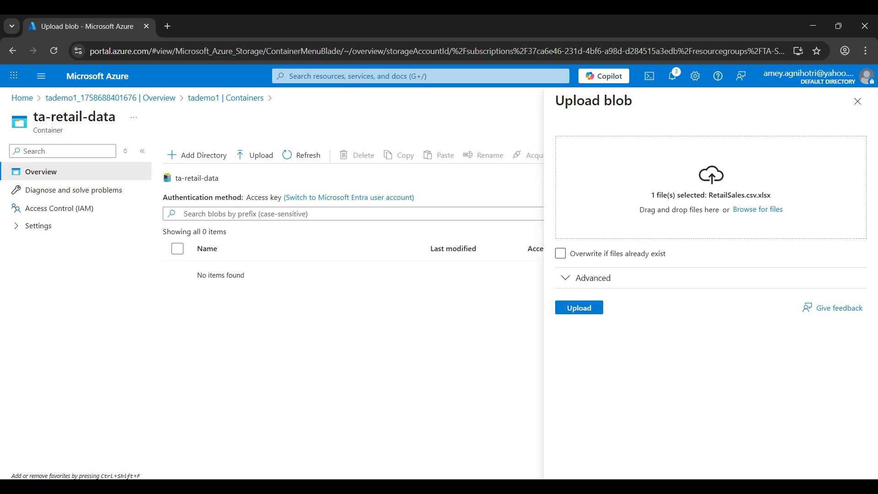
{"action": "left_click", "coordinate": [560, 306]}
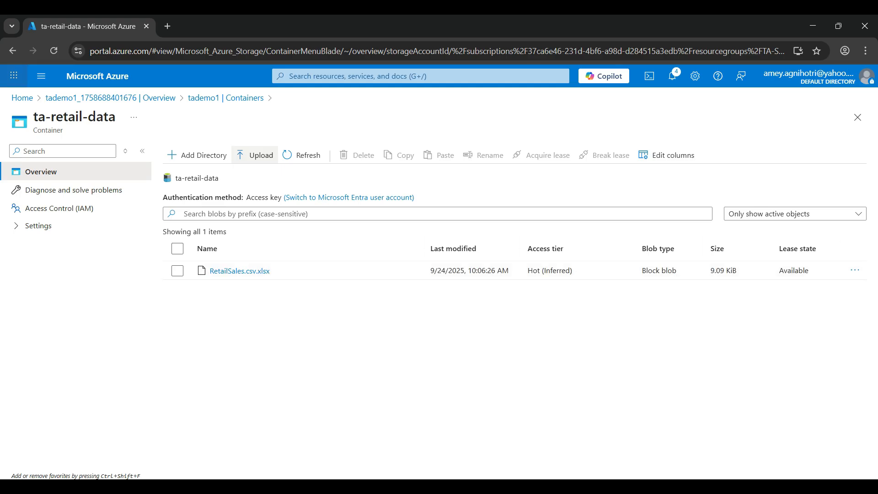
- Return to the portal home, find the Azure Synapse Analytics service and start creating a new Synapse workspace
{"action": "left_click", "coordinate": [22, 98]}
{"action": "left_click", "coordinate": [348, 76]}
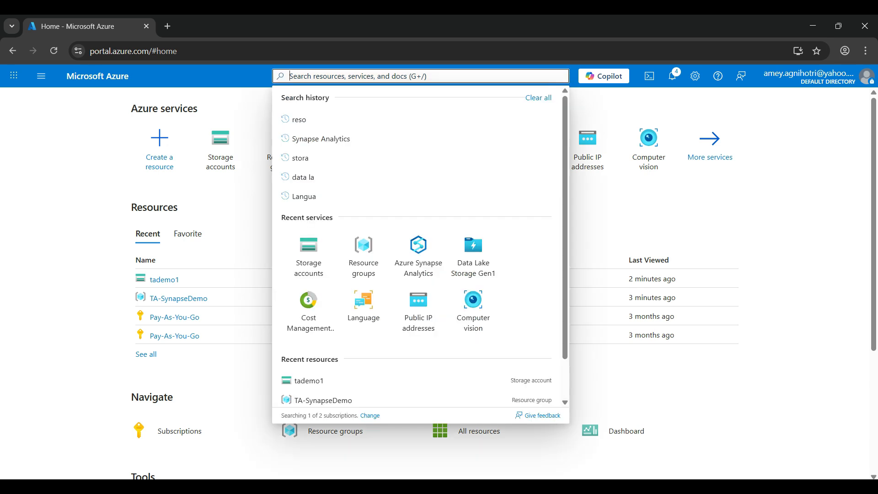
{"action": "left_click", "coordinate": [321, 139]}
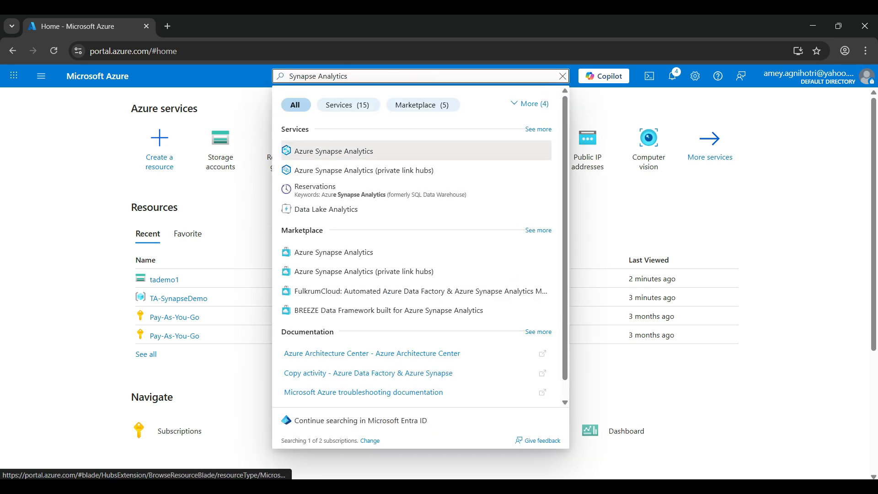
{"action": "left_click", "coordinate": [333, 150]}
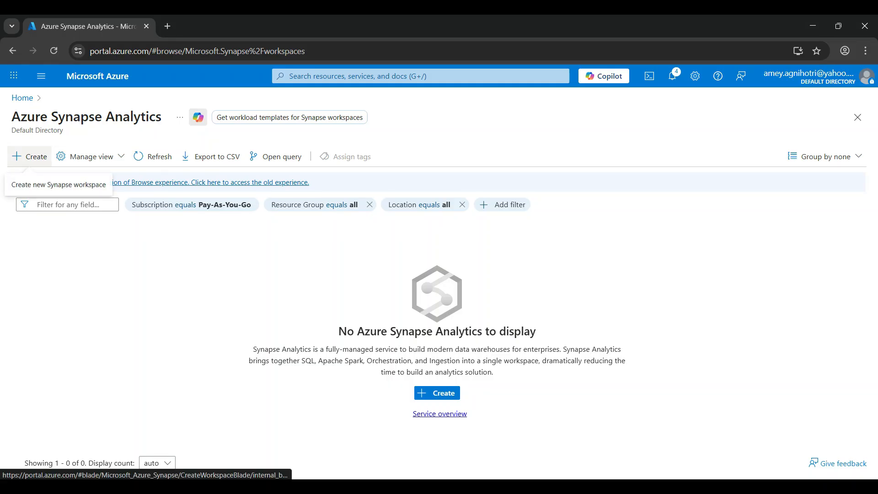
{"action": "left_click", "coordinate": [30, 156]}
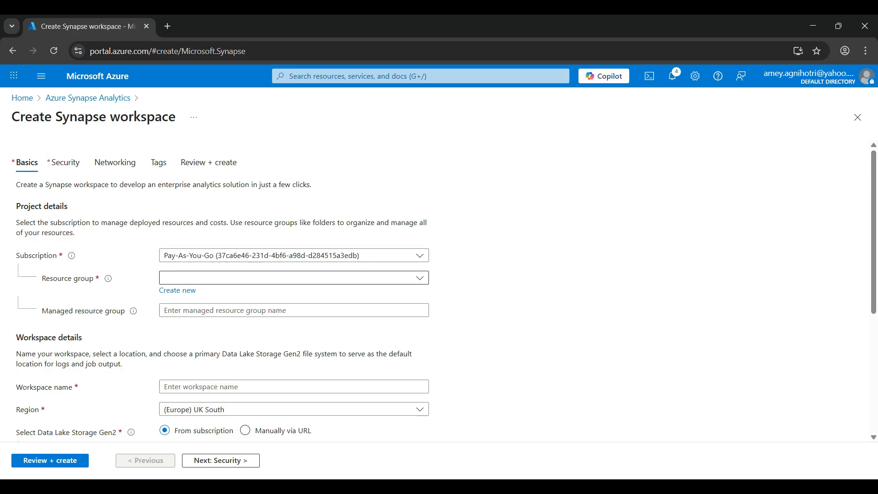
- Assign the new workspace to the TA-SynapseDemo resource group and name it tasynapsedemo
{"action": "left_click", "coordinate": [293, 278]}
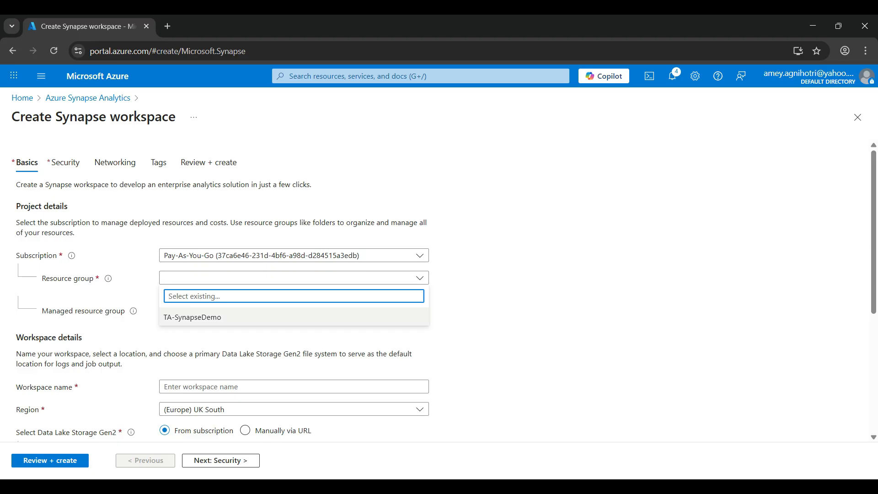
{"action": "left_click", "coordinate": [192, 317]}
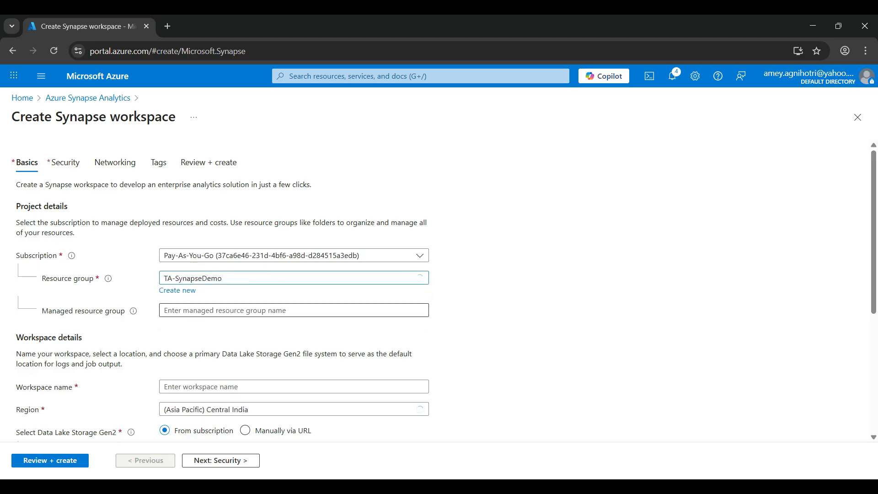
{"action": "scroll", "coordinate": [197, 315], "scroll_direction": "down", "scroll_amount": 1}
{"action": "left_click", "coordinate": [197, 323]}
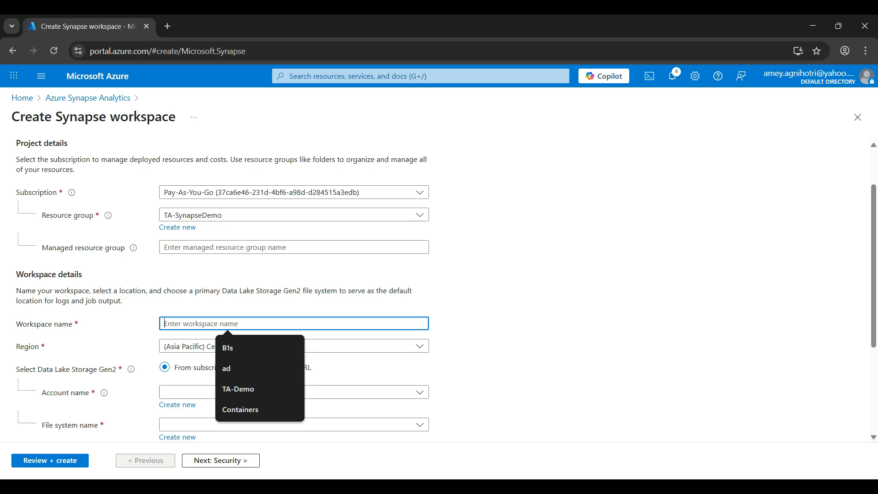
{"action": "type", "text": "tasynapsedemo"}
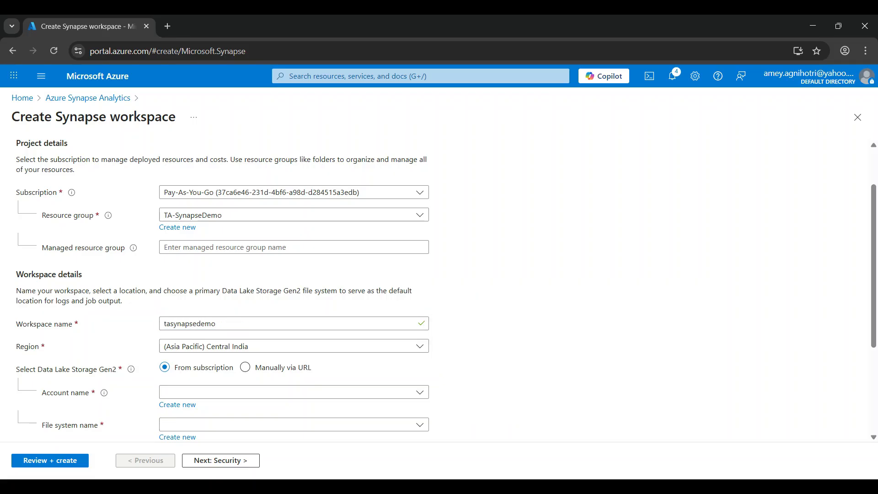
{"action": "key", "text": "Tab"}
- Choose tademo1 as the workspace's Data Lake Storage Gen2 account and proceed to the security settings
{"action": "scroll", "coordinate": [439, 288], "scroll_direction": "down", "scroll_amount": 1}
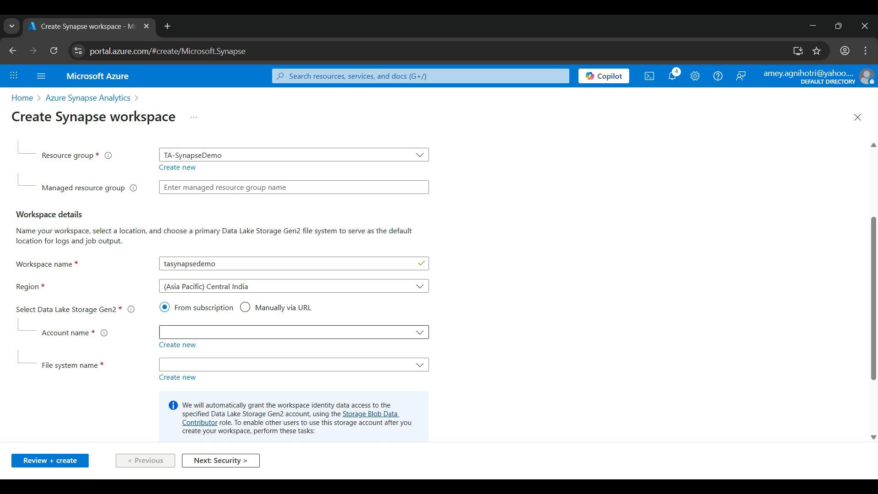
{"action": "left_click", "coordinate": [294, 333]}
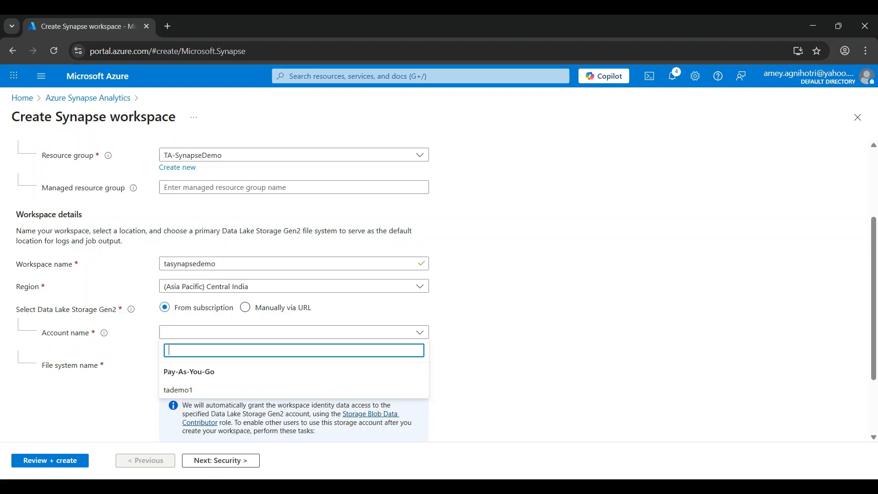
{"action": "left_click", "coordinate": [294, 390]}
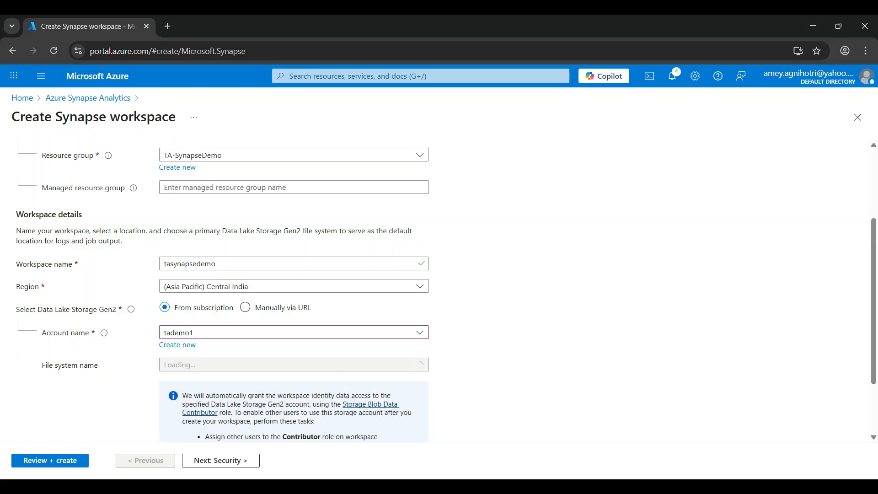
{"action": "scroll", "coordinate": [294, 390], "scroll_direction": "down", "scroll_amount": 3}
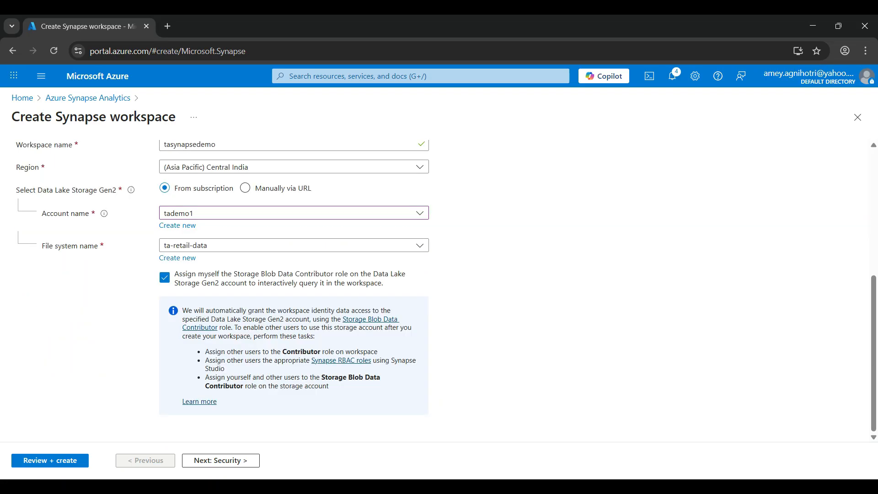
{"action": "left_click", "coordinate": [221, 460]}
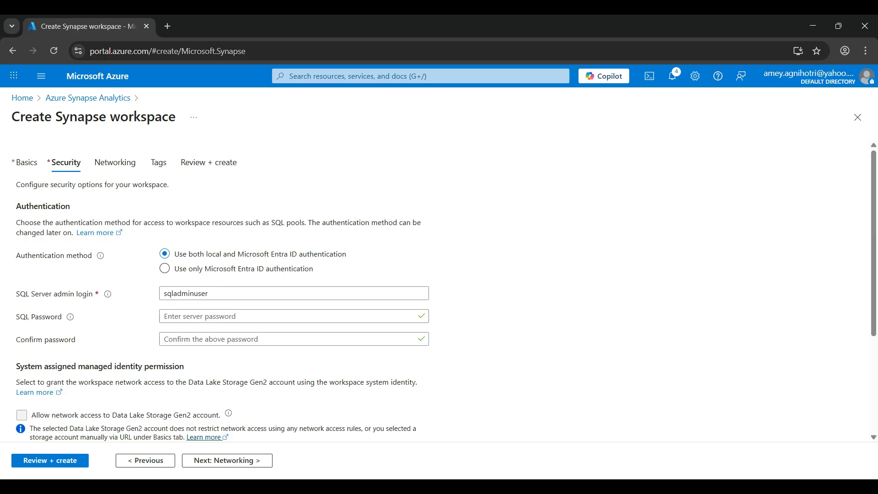
- Enter and confirm the SQL password for the workspace's SQL Server admin login and check the remaining security options
{"action": "left_click", "coordinate": [293, 293]}
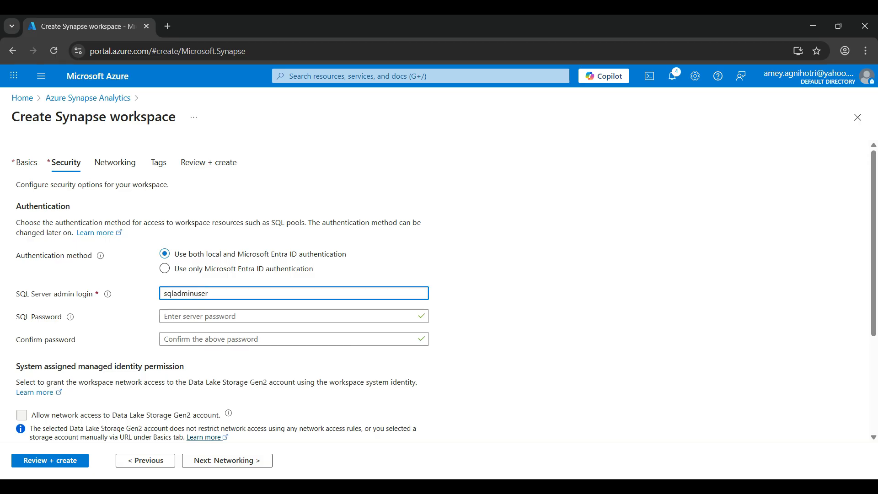
{"action": "left_click", "coordinate": [294, 316]}
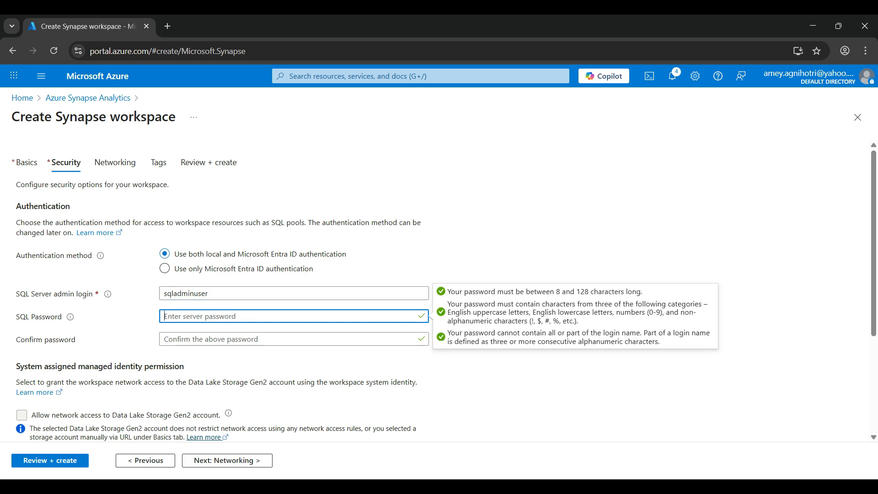
{"action": "type", "text": "•••••••••"}
{"action": "left_click", "coordinate": [294, 339]}
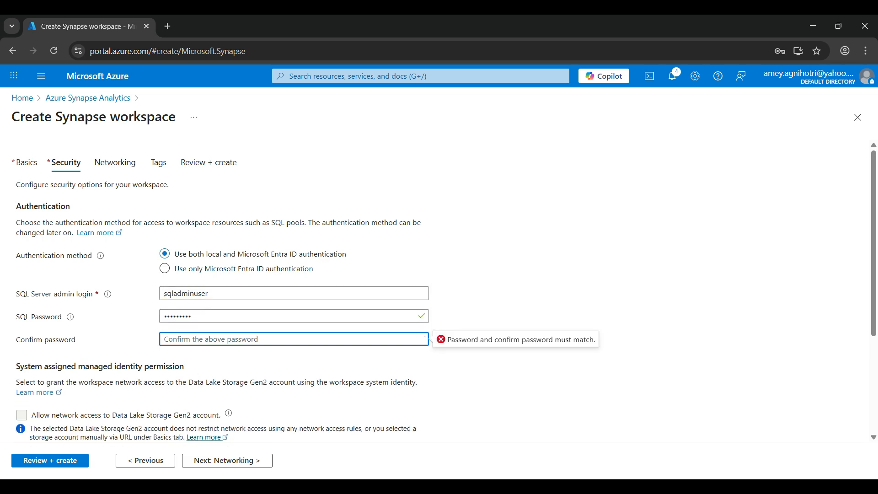
{"action": "type", "text": "•••••••••"}
{"action": "scroll", "coordinate": [440, 292], "scroll_direction": "down", "scroll_amount": 3}
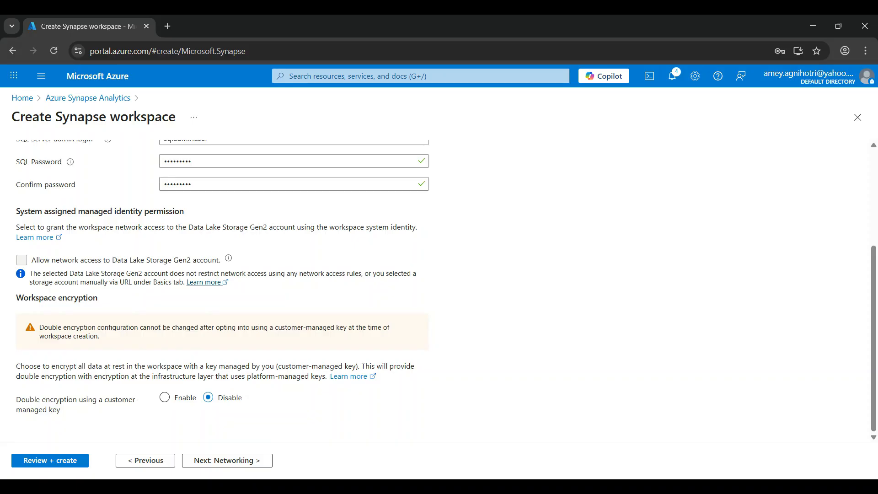
{"action": "scroll", "coordinate": [439, 293], "scroll_direction": "up", "scroll_amount": 3}
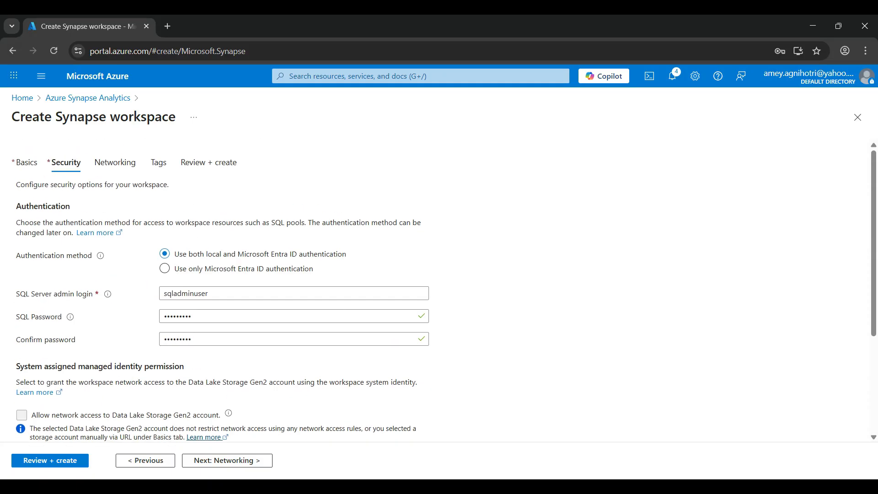
- Review the Synapse workspace's configuration summary and create the workspace
{"action": "left_click", "coordinate": [50, 460]}
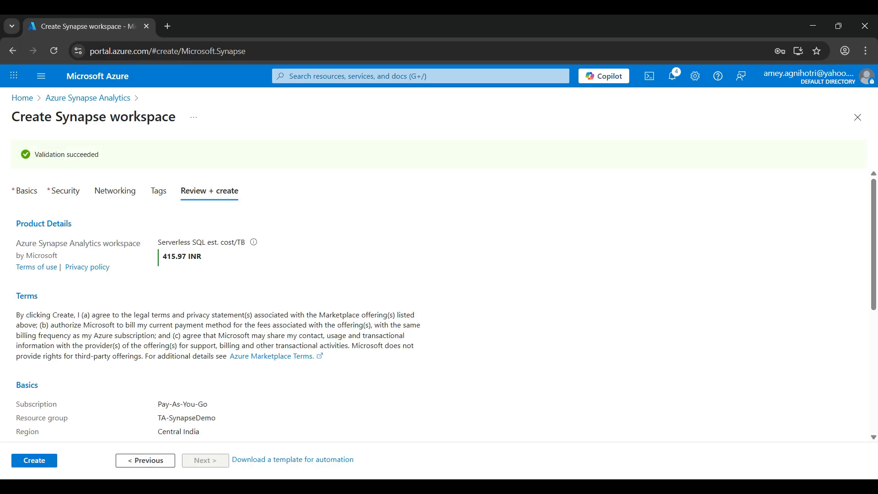
{"action": "scroll", "coordinate": [439, 305], "scroll_direction": "down", "scroll_amount": 5}
{"action": "scroll", "coordinate": [439, 305], "scroll_direction": "up", "scroll_amount": 5}
{"action": "left_click", "coordinate": [34, 460]}
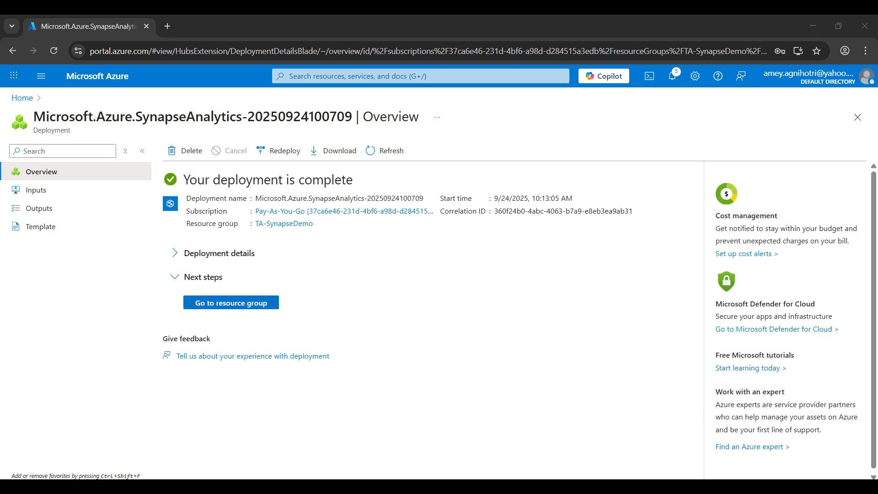
- Go to the TA-SynapseDemo resource group, open the tasynapsedemo workspace and launch Synapse Studio from it
{"action": "left_click", "coordinate": [231, 303]}
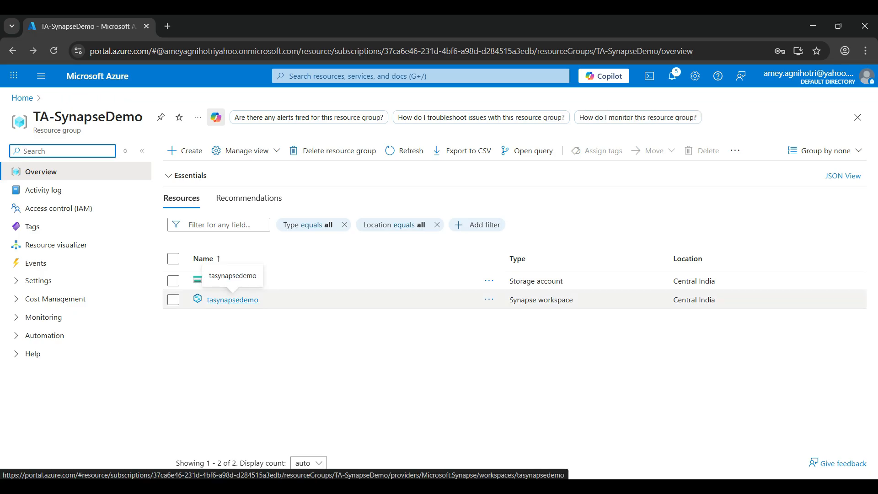
{"action": "left_click", "coordinate": [232, 300]}
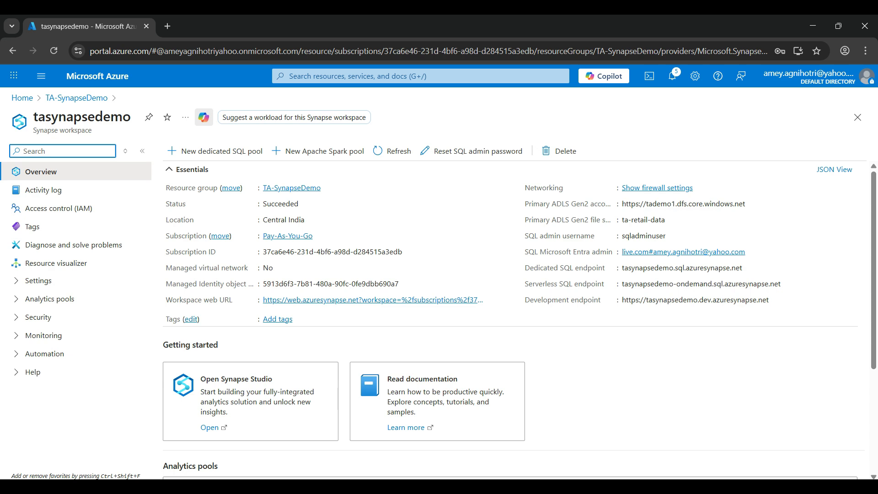
{"action": "left_click", "coordinate": [210, 428]}
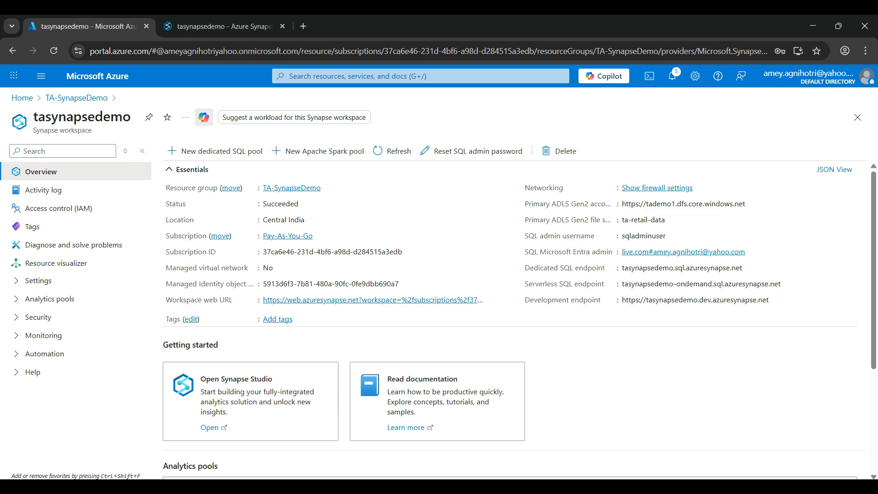
- Switch to Synapse Studio and open Pipeline 1 from the list of pipelines
{"action": "left_click", "coordinate": [224, 27]}
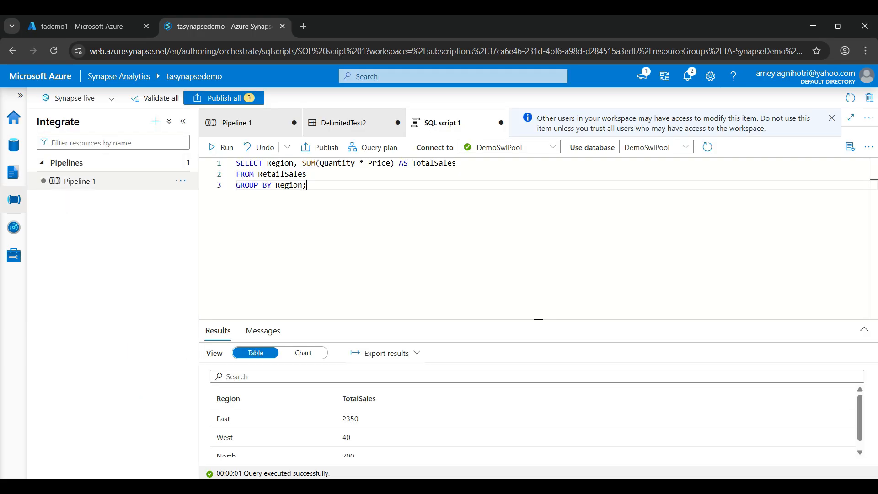
{"action": "left_click", "coordinate": [115, 183]}
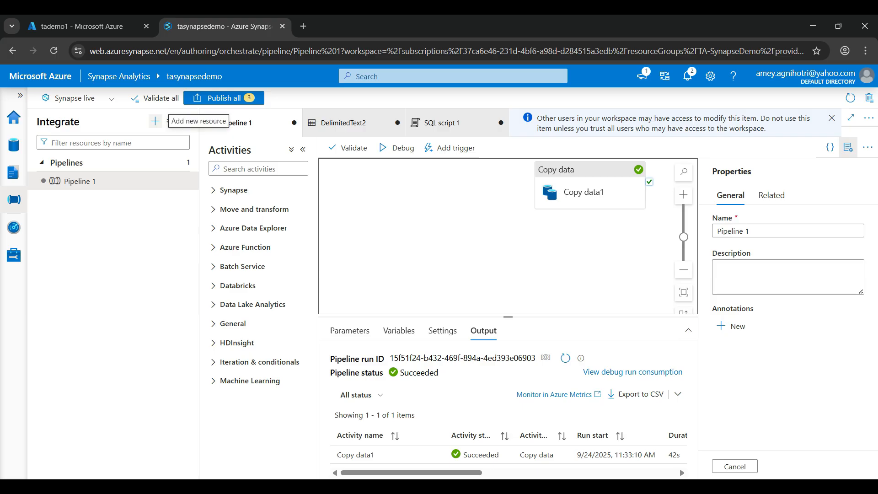
- Add a Copy data activity from the Move and transform group to an empty area of the Pipeline 1 canvas
{"action": "left_click", "coordinate": [155, 120]}
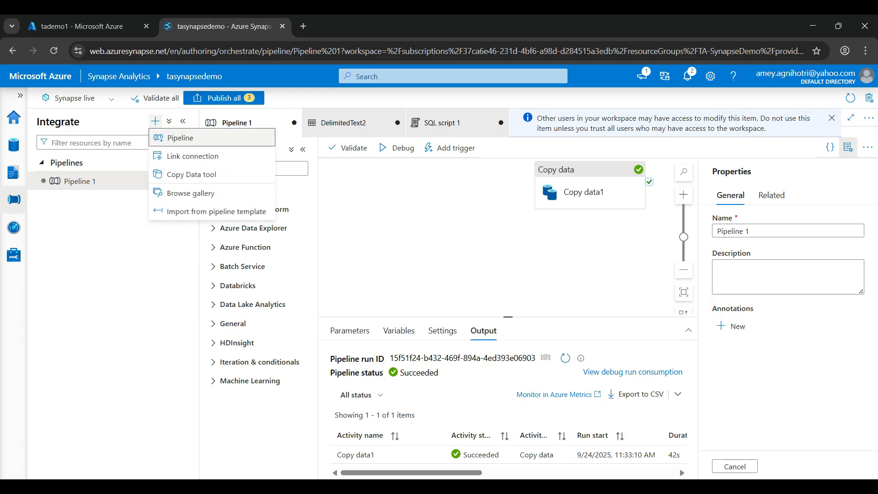
{"action": "left_click", "coordinate": [155, 121]}
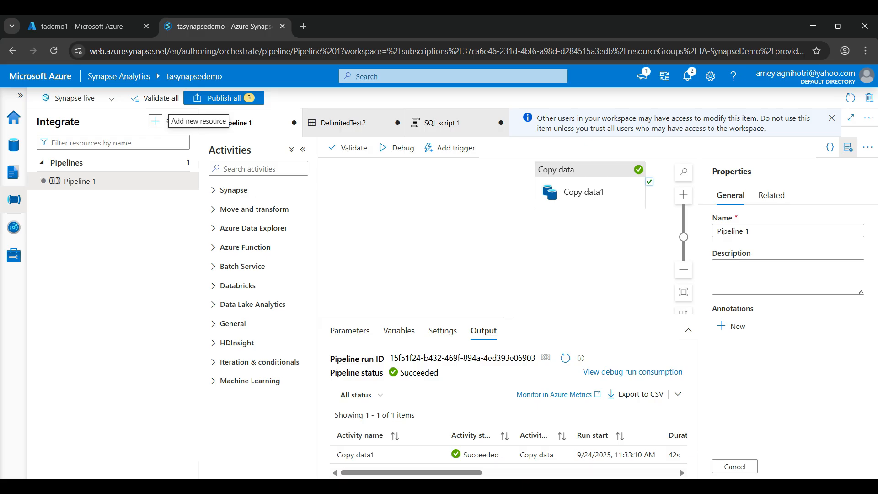
{"action": "left_click", "coordinate": [254, 209]}
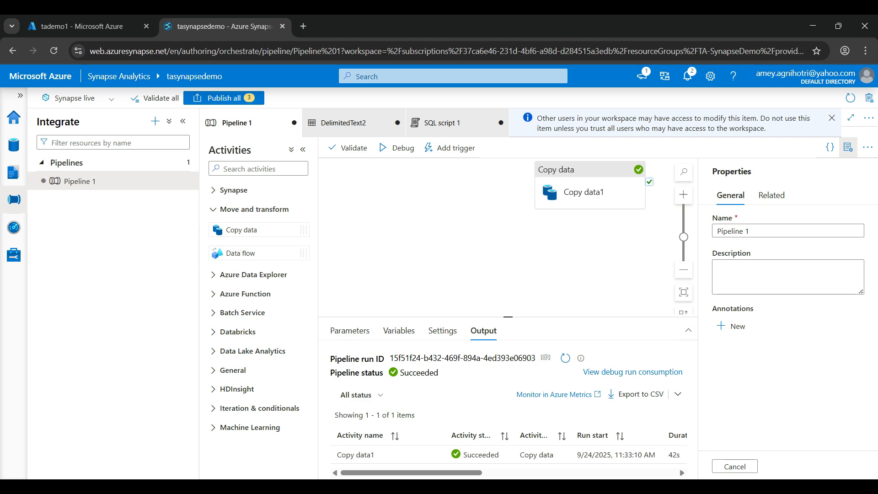
{"action": "scroll", "coordinate": [507, 237], "scroll_direction": "down", "scroll_amount": 2}
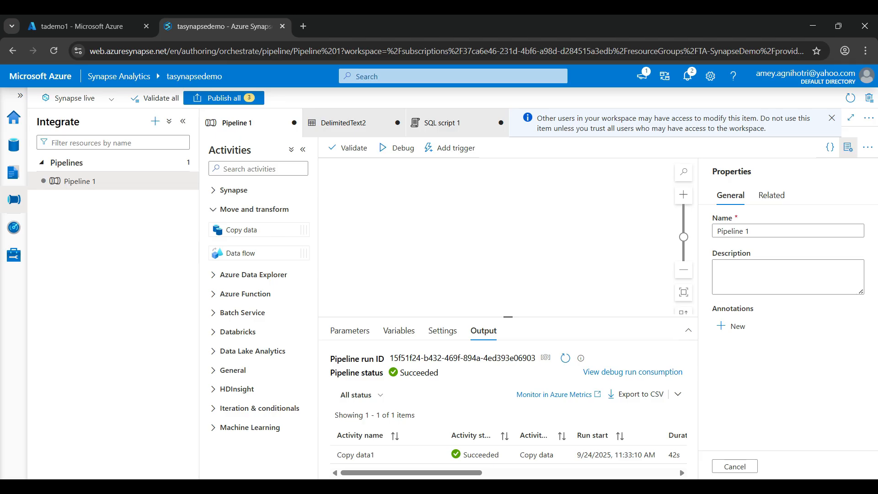
{"action": "left_click_drag", "start_coordinate": [241, 230], "coordinate": [379, 219]}
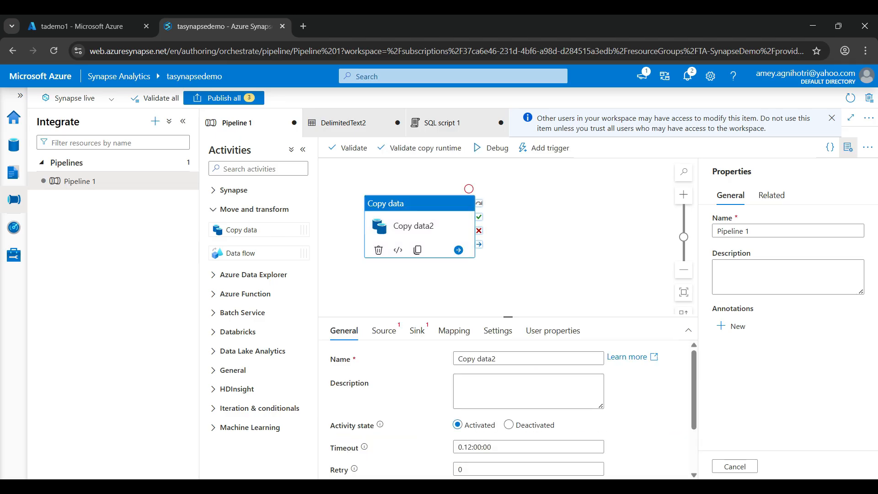
- Start a new DelimitedText source dataset on Azure Data Lake Storage Gen2 with linked service tasynapsedemo-WorkspaceDefaultStorage, and discard it
{"action": "left_click", "coordinate": [383, 330]}
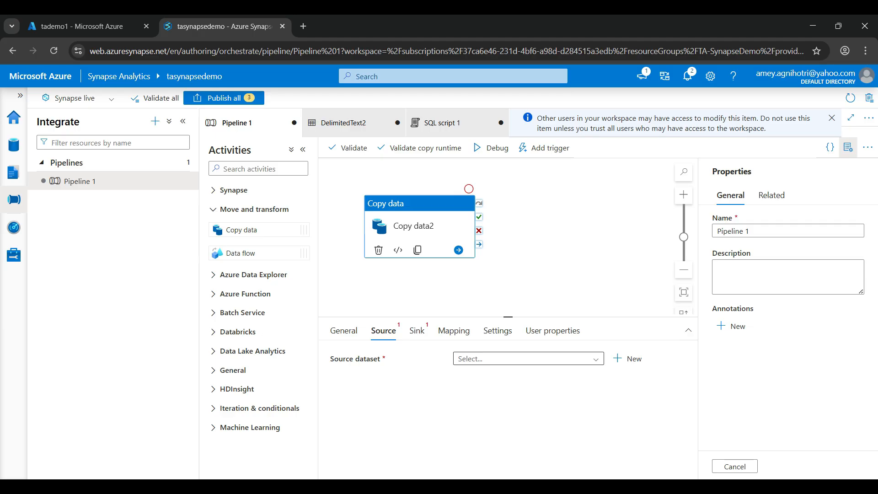
{"action": "left_click", "coordinate": [472, 359]}
{"action": "left_click", "coordinate": [628, 359]}
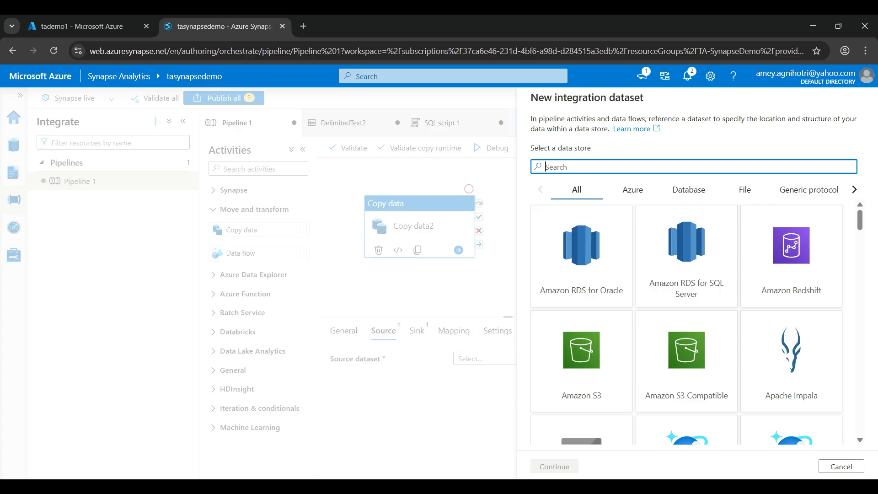
{"action": "type", "text": "data la"}
{"action": "left_click", "coordinate": [581, 256]}
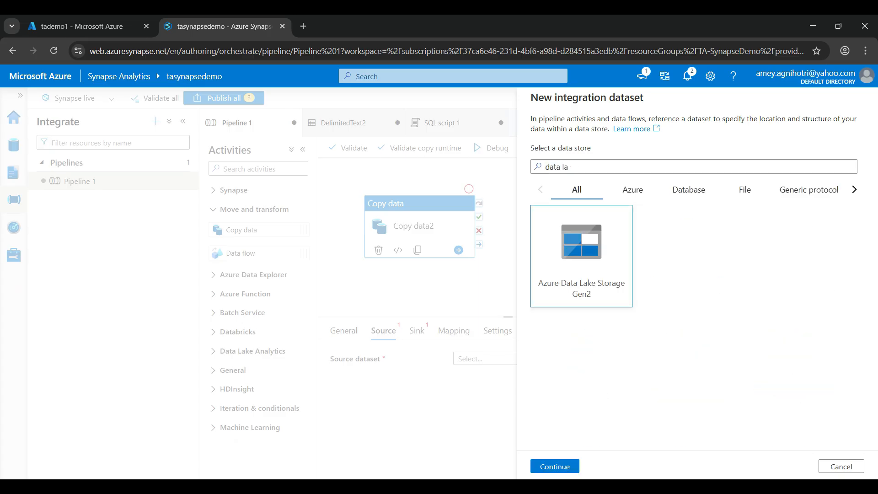
{"action": "left_click", "coordinate": [555, 467]}
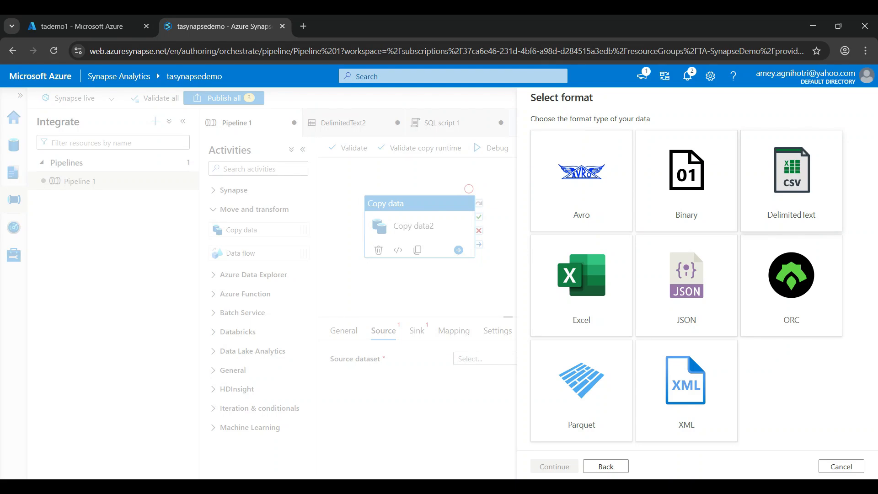
{"action": "left_click", "coordinate": [792, 180]}
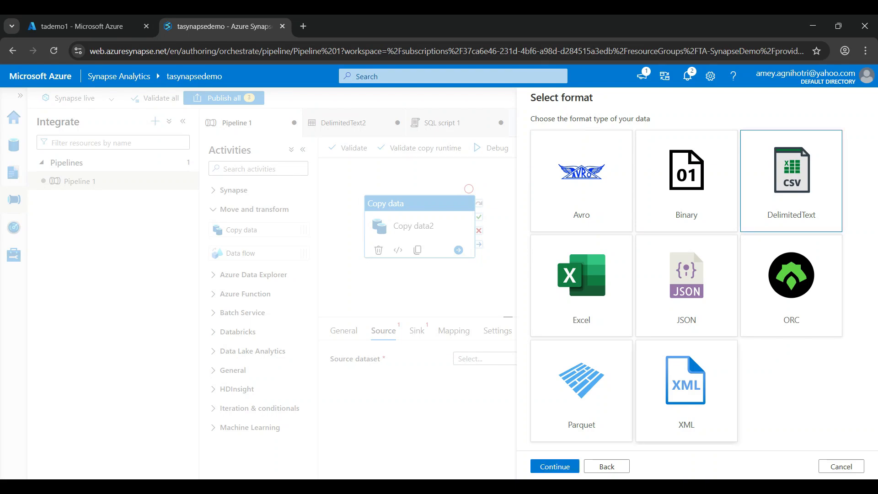
{"action": "left_click", "coordinate": [555, 467]}
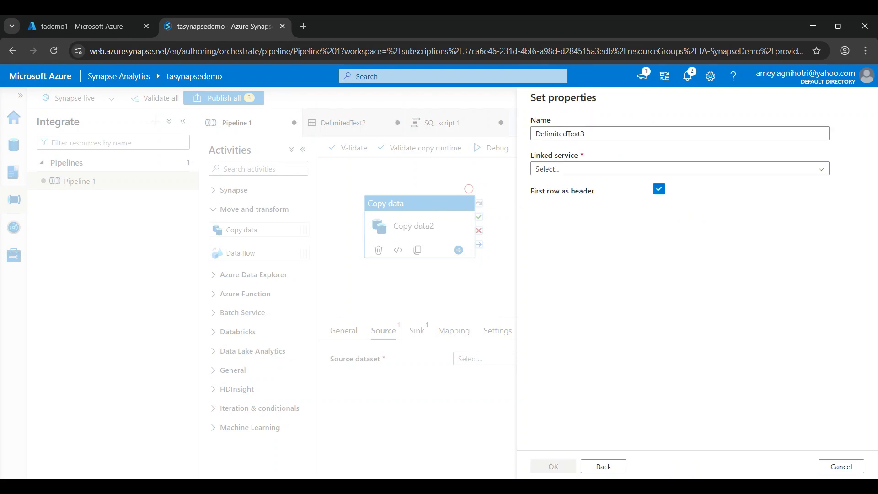
{"action": "left_click", "coordinate": [680, 169]}
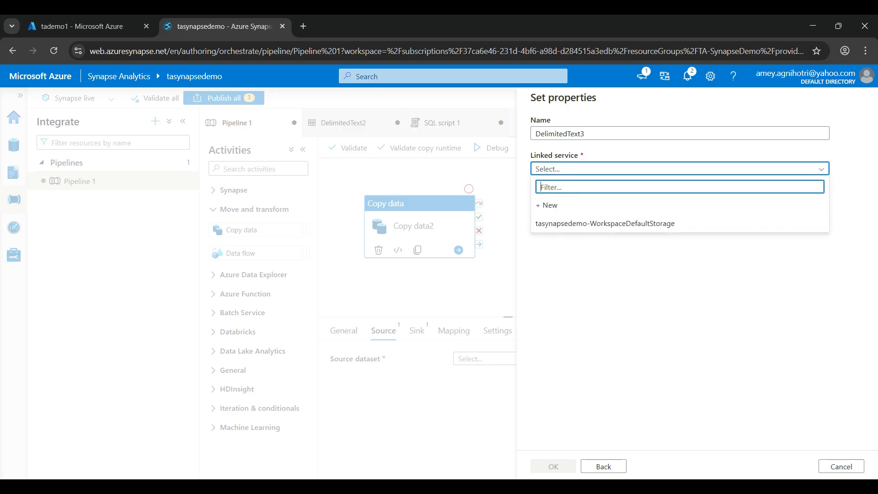
{"action": "left_click", "coordinate": [606, 223]}
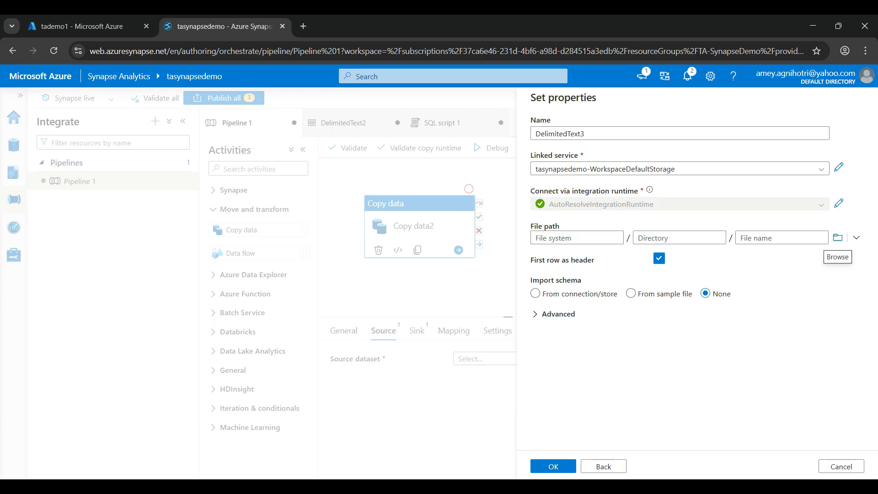
{"action": "left_click", "coordinate": [842, 466]}
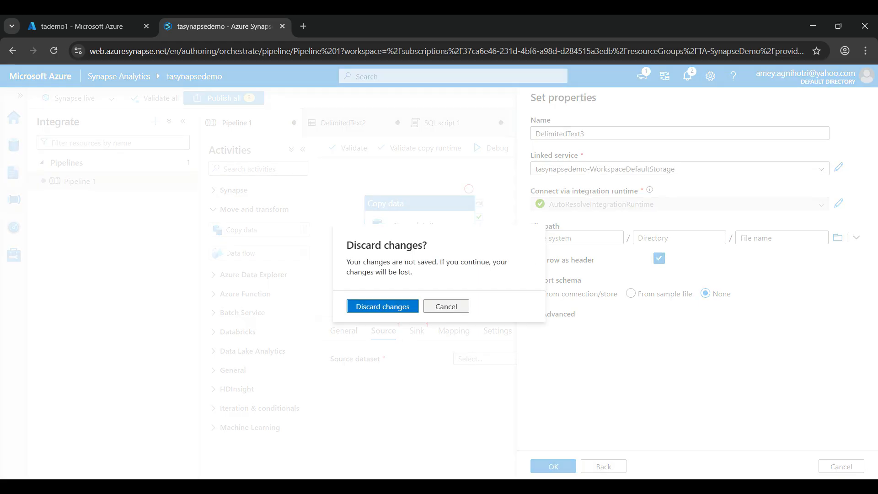
{"action": "left_click", "coordinate": [383, 306]}
- Start a new Azure Synapse Analytics sink dataset with linked service AzureSynapseAnalytics1 and table dbo.RetailSales, discard it and show the mapping settings
{"action": "left_click", "coordinate": [417, 330]}
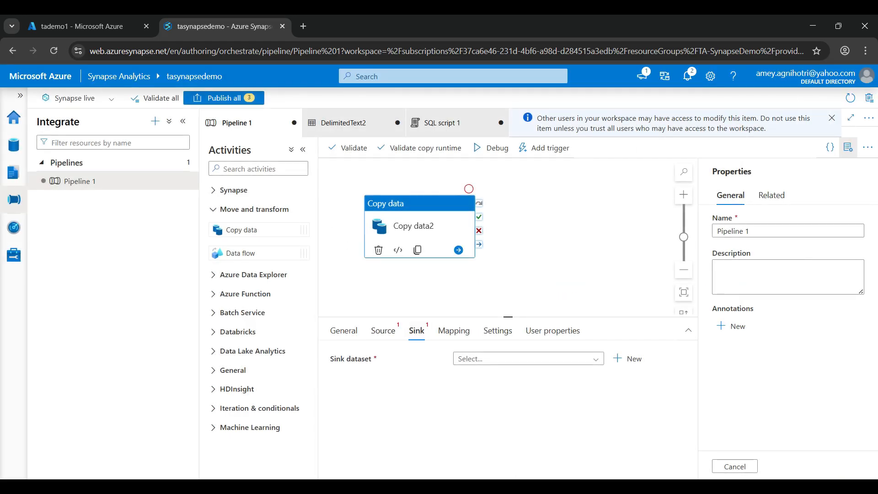
{"action": "left_click", "coordinate": [528, 358]}
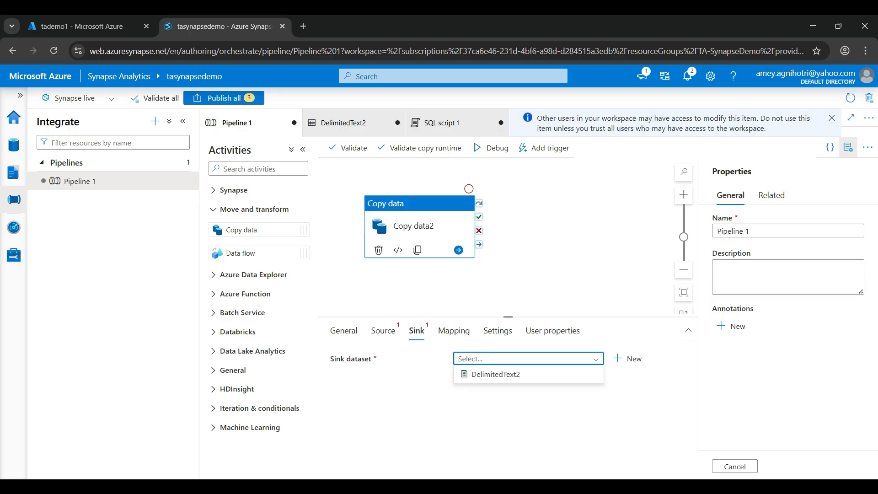
{"action": "left_click", "coordinate": [628, 359]}
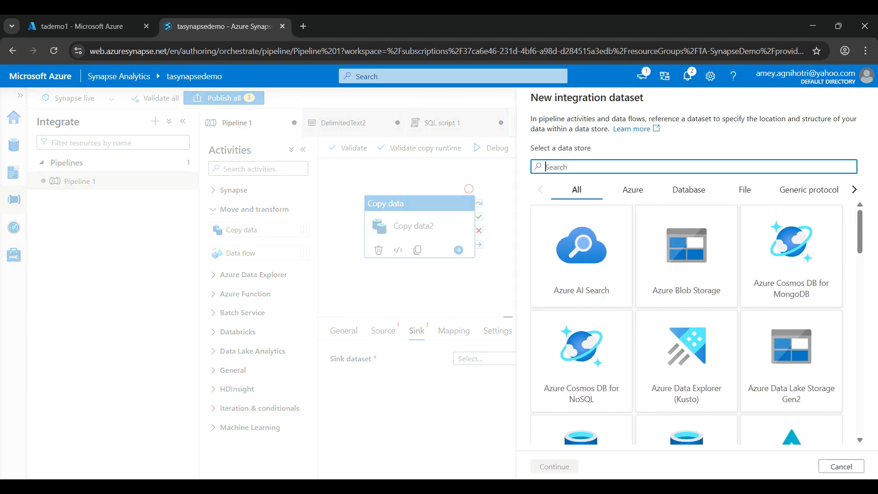
{"action": "type", "text": "syn"}
{"action": "left_click", "coordinate": [581, 256]}
{"action": "left_click", "coordinate": [555, 467]}
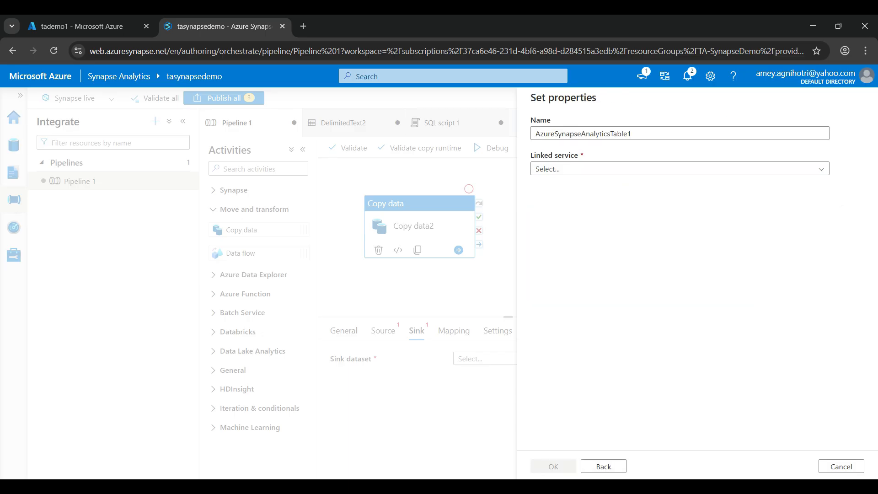
{"action": "left_click", "coordinate": [680, 169]}
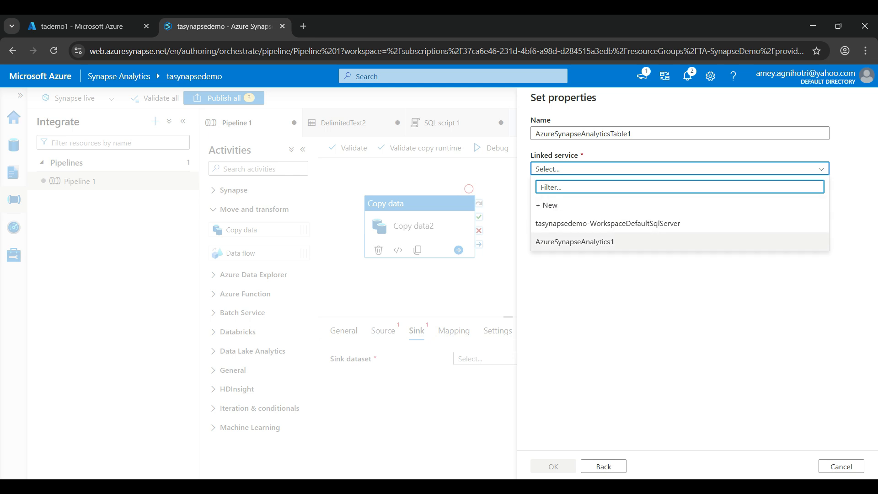
{"action": "left_click", "coordinate": [631, 242]}
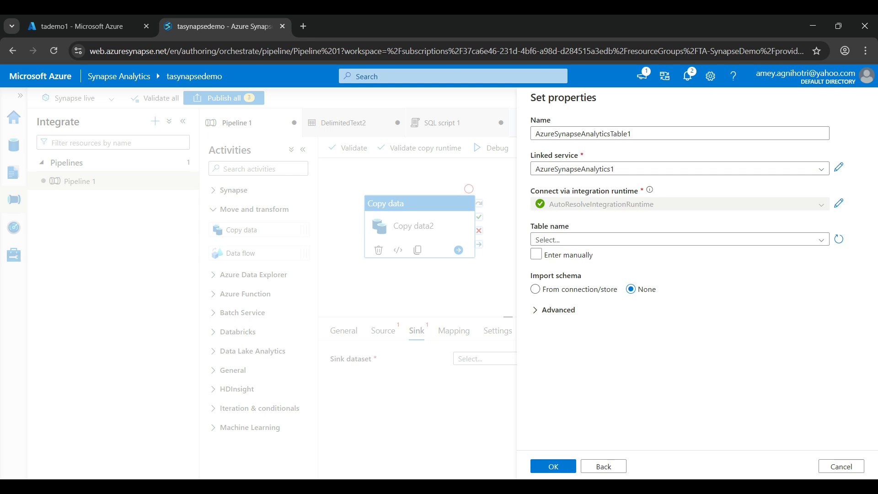
{"action": "left_click", "coordinate": [680, 240]}
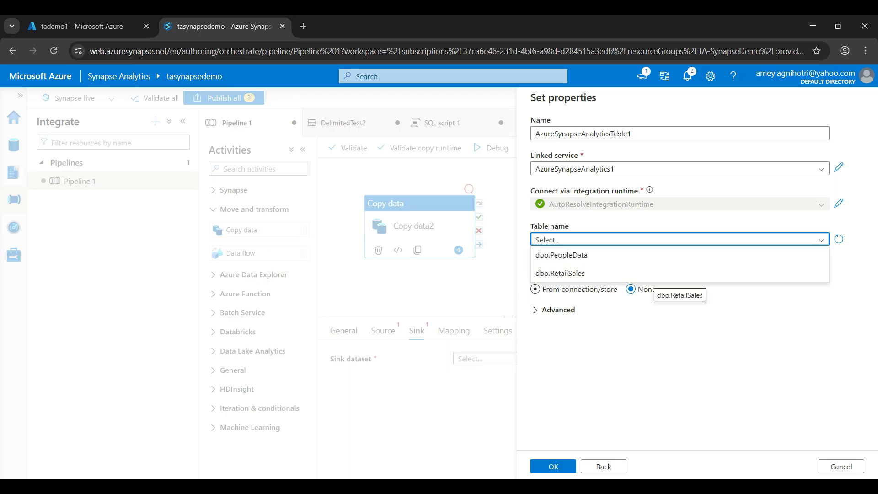
{"action": "left_click", "coordinate": [658, 273]}
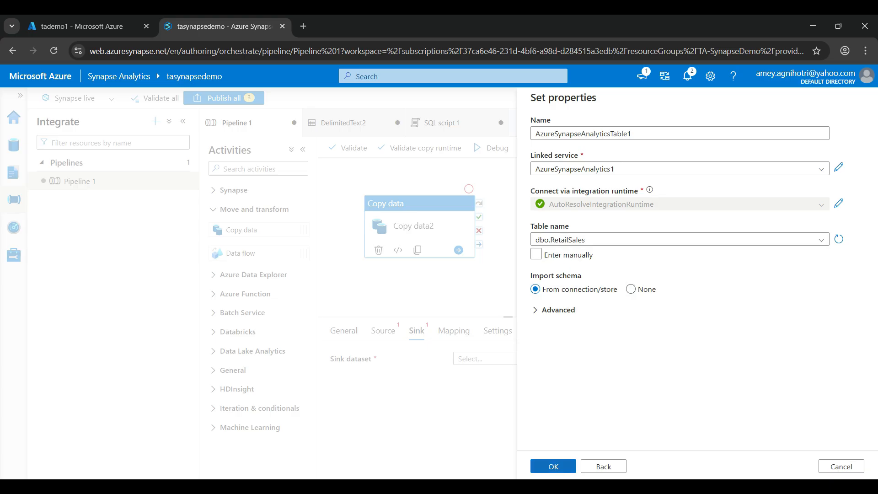
{"action": "left_click", "coordinate": [842, 466]}
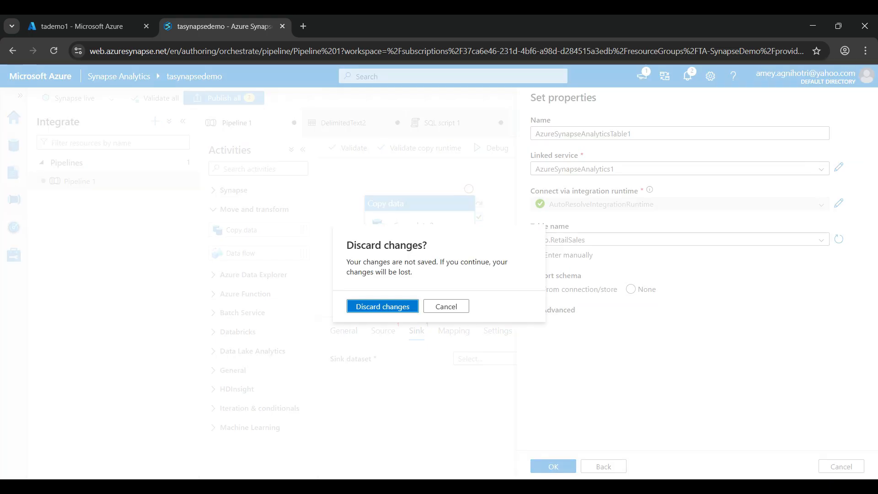
{"action": "left_click", "coordinate": [383, 306]}
{"action": "left_click", "coordinate": [454, 331]}
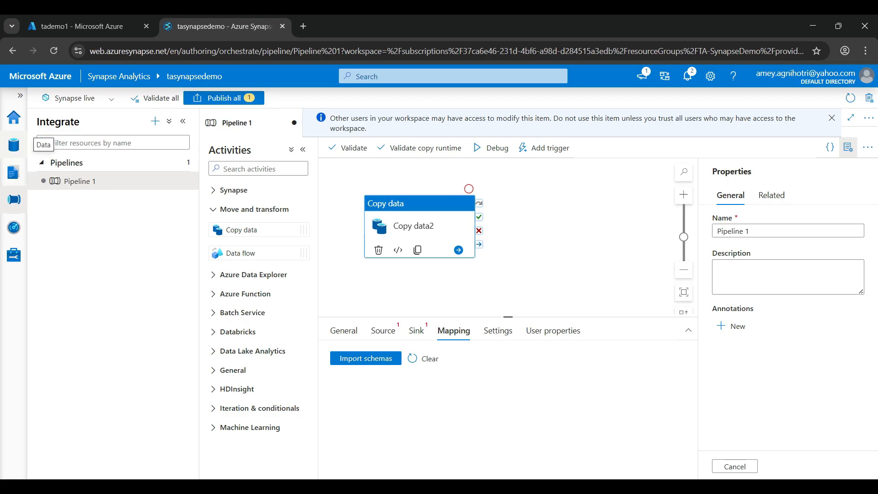
- Query the top 100 rows of the dbo.RetailSales table in a new SQL script and enlarge the results area
{"action": "left_click", "coordinate": [13, 144]}
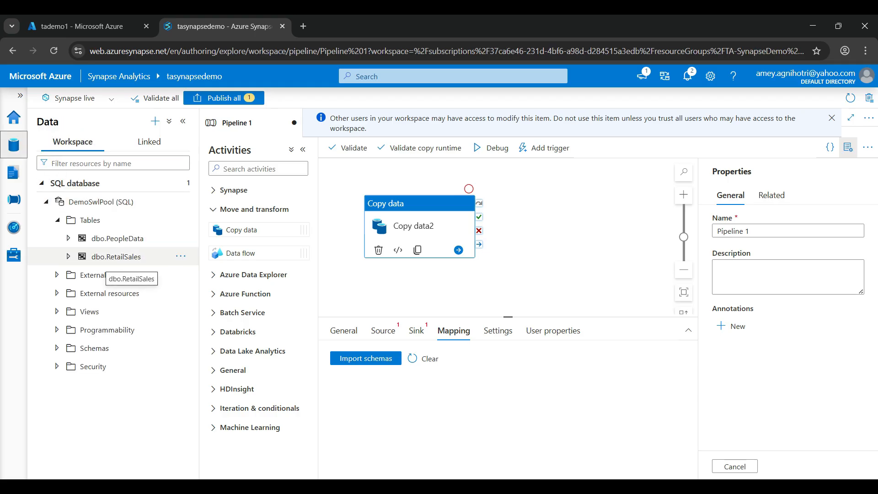
{"action": "left_click", "coordinate": [106, 258]}
{"action": "left_click", "coordinate": [181, 256]}
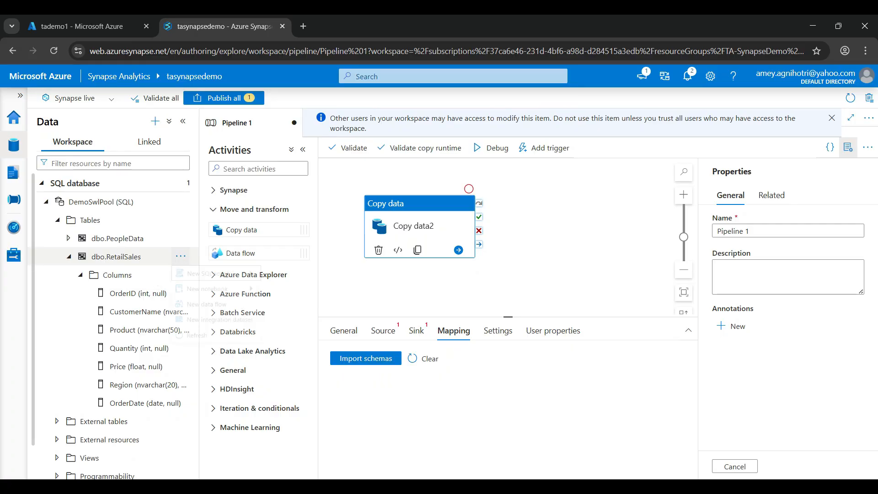
{"action": "mouse_move", "coordinate": [214, 275]}
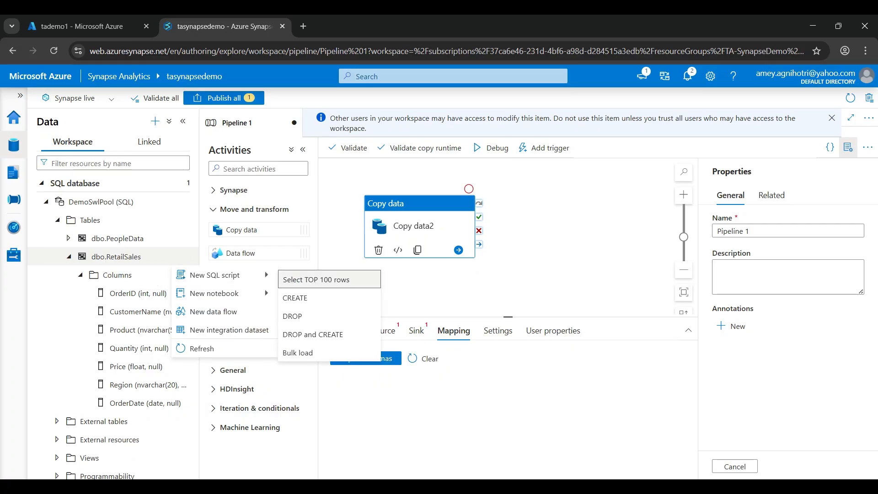
{"action": "left_click", "coordinate": [316, 279]}
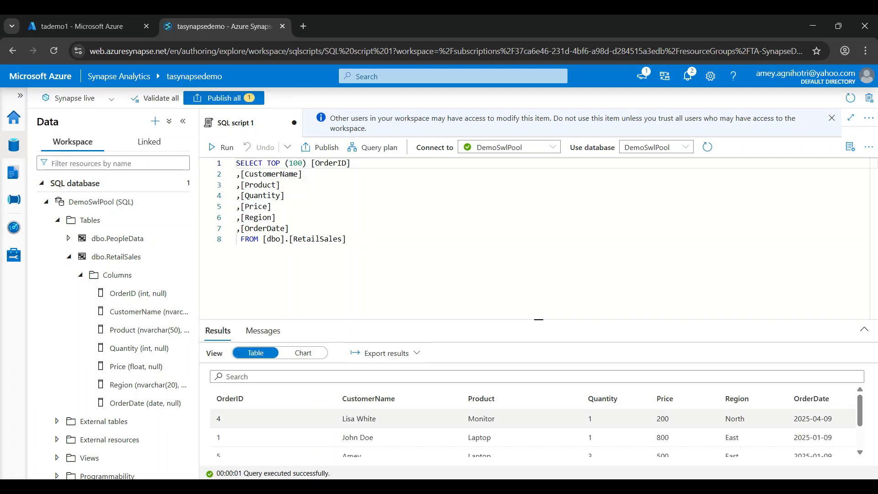
{"action": "left_click_drag", "start_coordinate": [539, 320], "coordinate": [539, 220]}
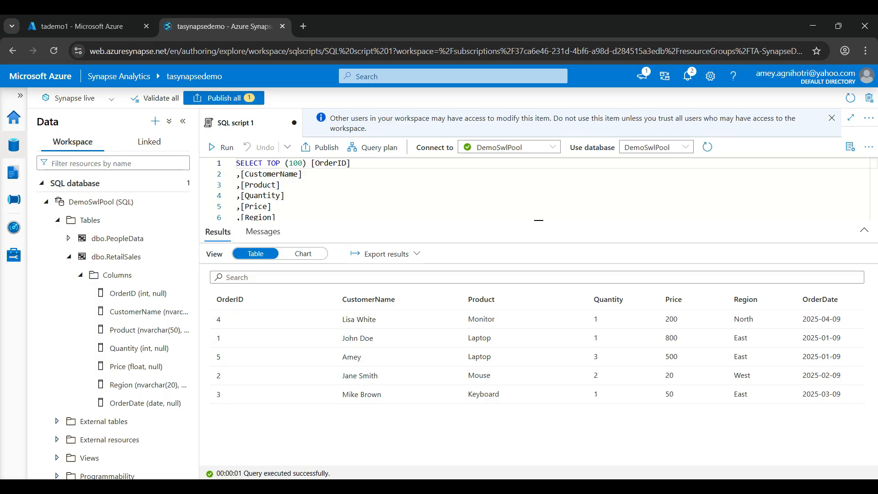
- Open the RetailSales file from the Azure Services folder in Excel to compare its rows, close it and return to Synapse Studio
{"action": "left_click", "coordinate": [440, 486]}
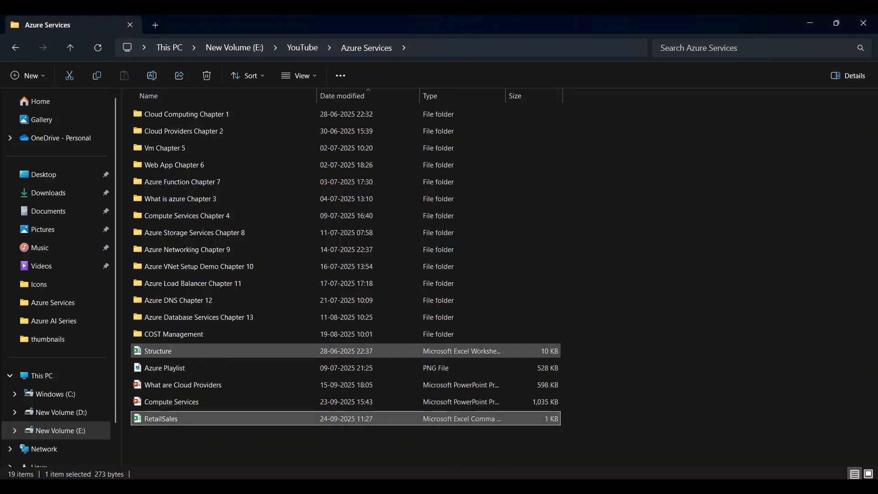
{"action": "double_click", "coordinate": [161, 419]}
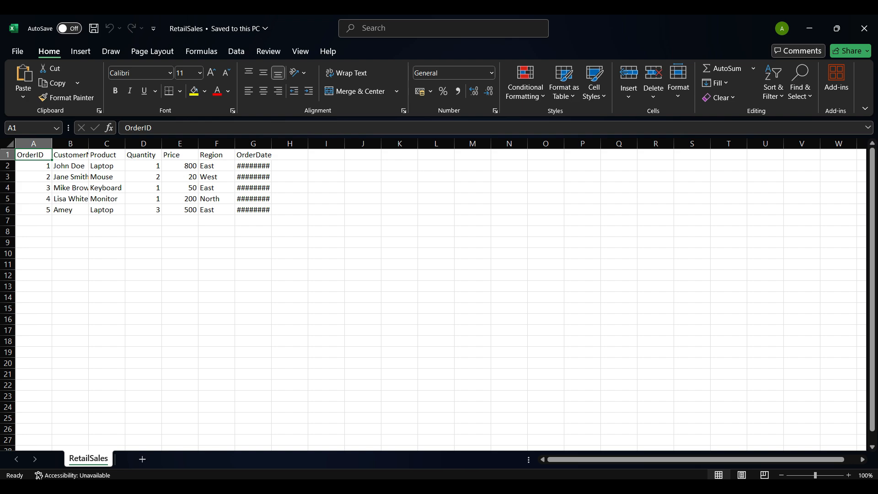
{"action": "left_click", "coordinate": [865, 28]}
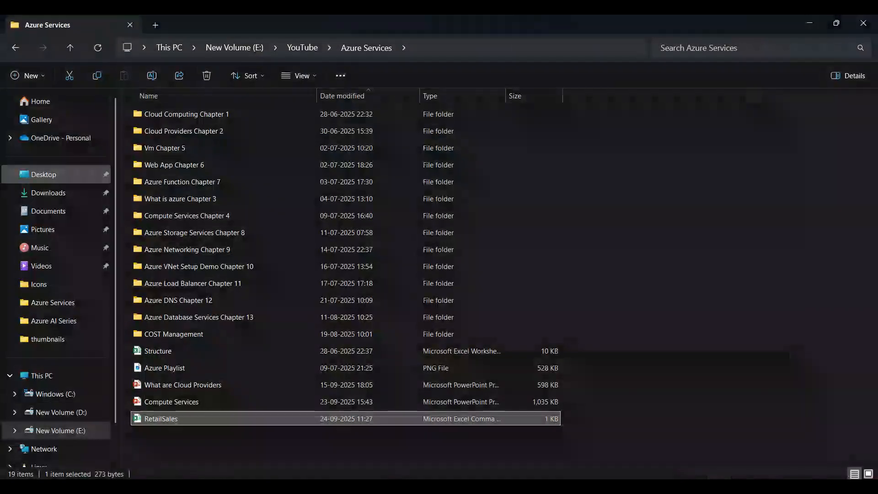
{"action": "key", "text": "alt+Tab"}
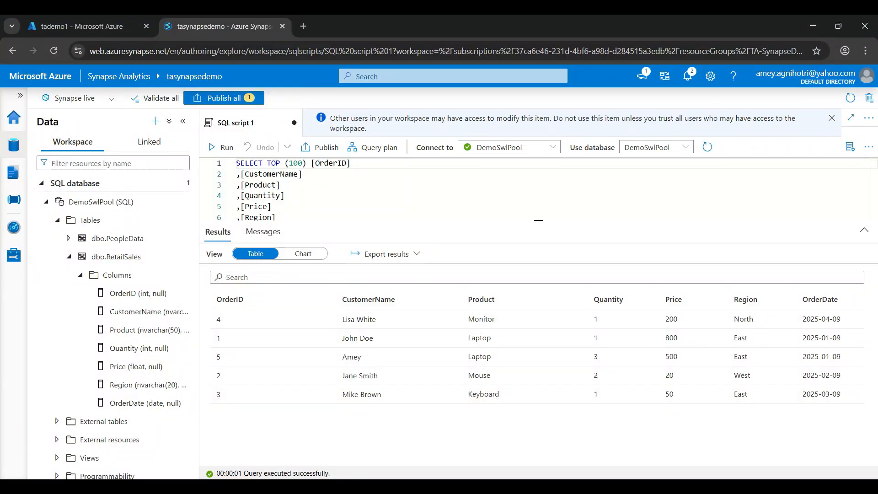
- Replace the script with a query summing Quantity * Price as TotalSales from RetailSales grouped by Product, and run it
{"action": "key", "text": "ctrl+a"}
{"action": "type", "text": "SELECT Product, SUM(Quantity * Price) AS TotalSales FROM RetailSales GROUP BY Product;"}
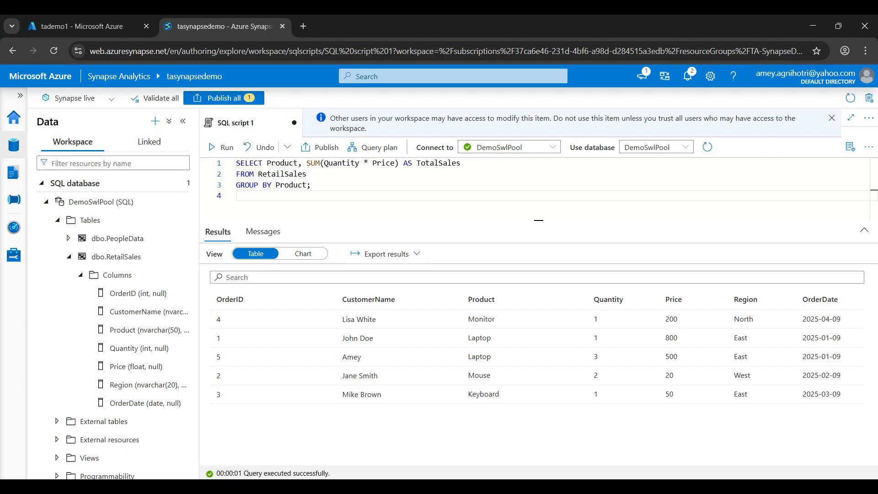
{"action": "left_click", "coordinate": [222, 147]}
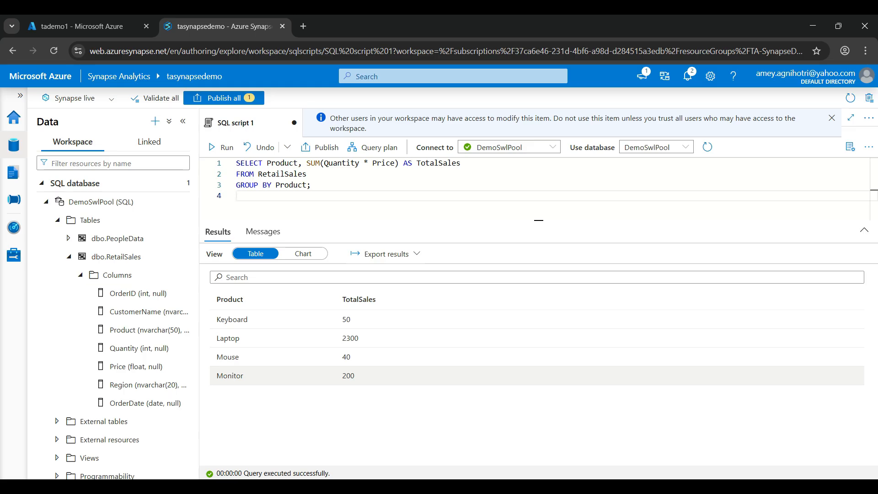
- Replace the script with a query summing Quantity * Price as TotalSales from RetailSales grouped by Region, and run it
{"action": "key", "text": "ctrl+a"}
{"action": "type", "text": "SELECT Region, SUM(Quantity * Price) AS TotalSales FROM RetailSales GROUP BY Region;"}
{"action": "key", "text": "shift+Return"}
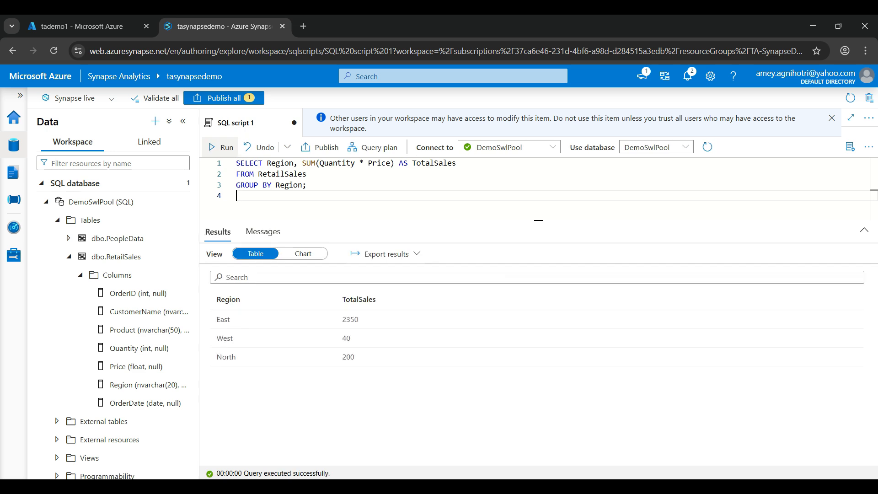